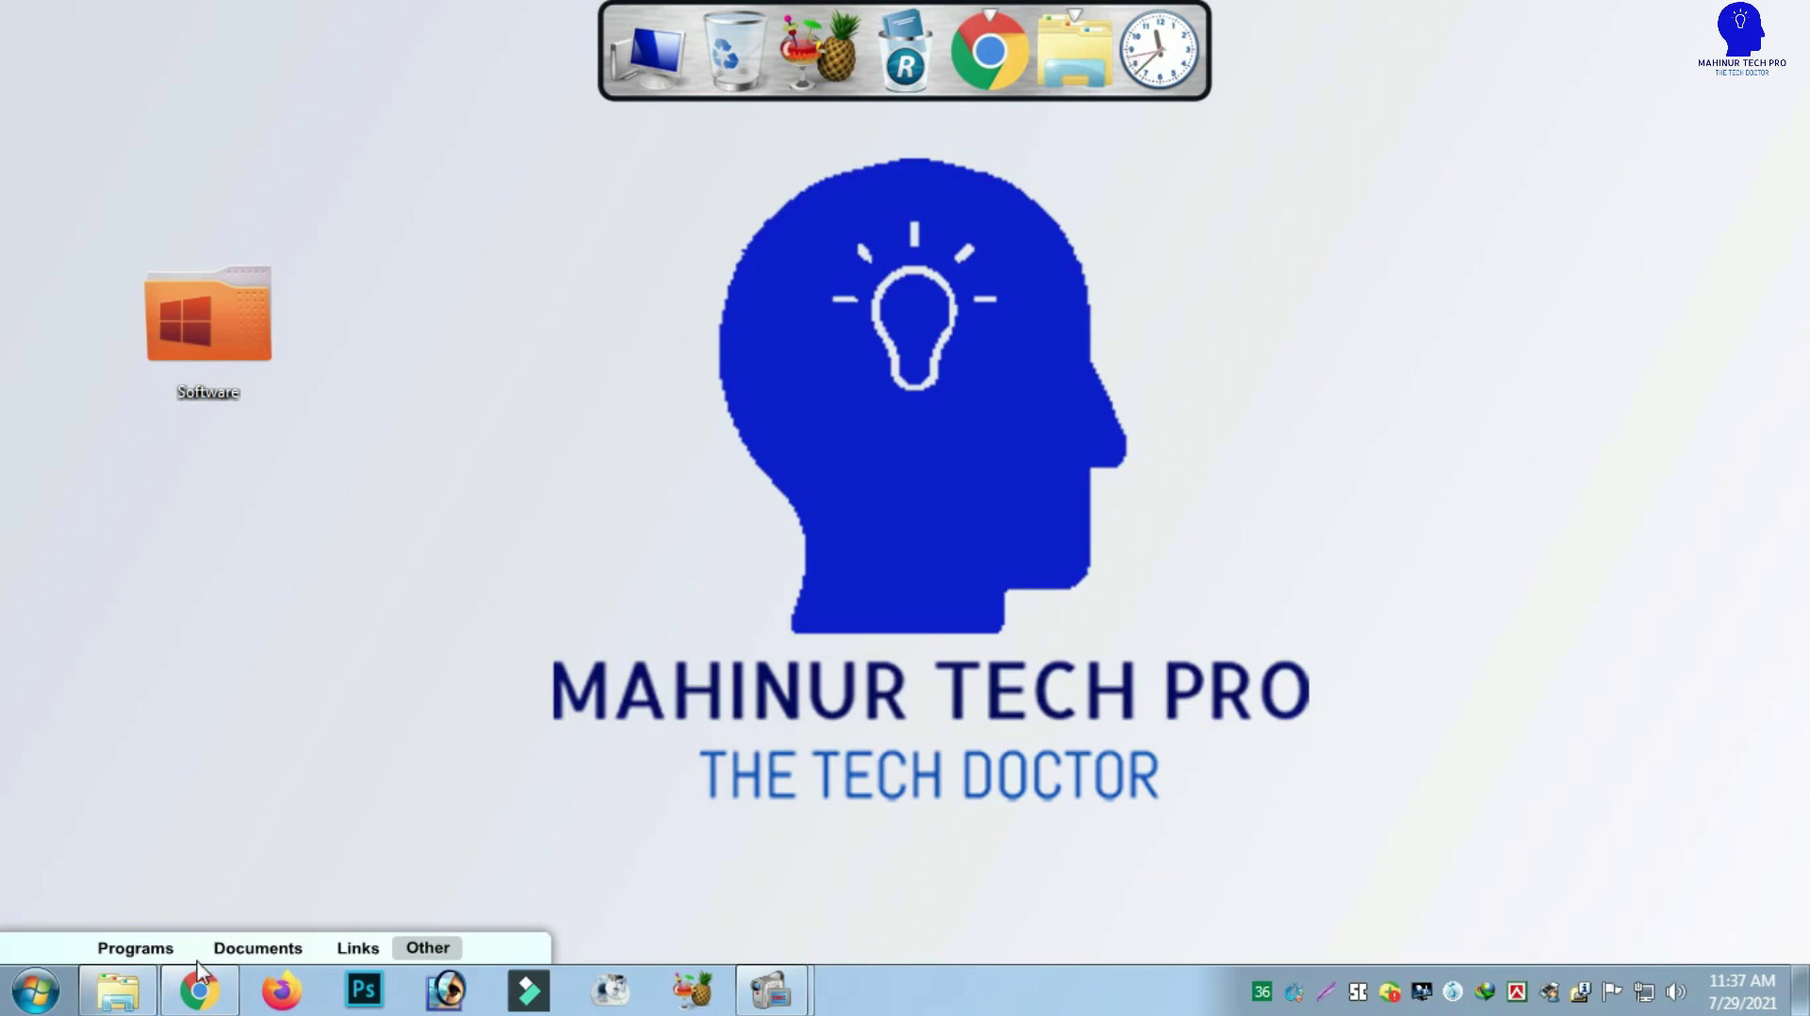
- Search the web for winrar in Chrome and open the Download WinRAR page of win-rar.com
left_click(213, 997)
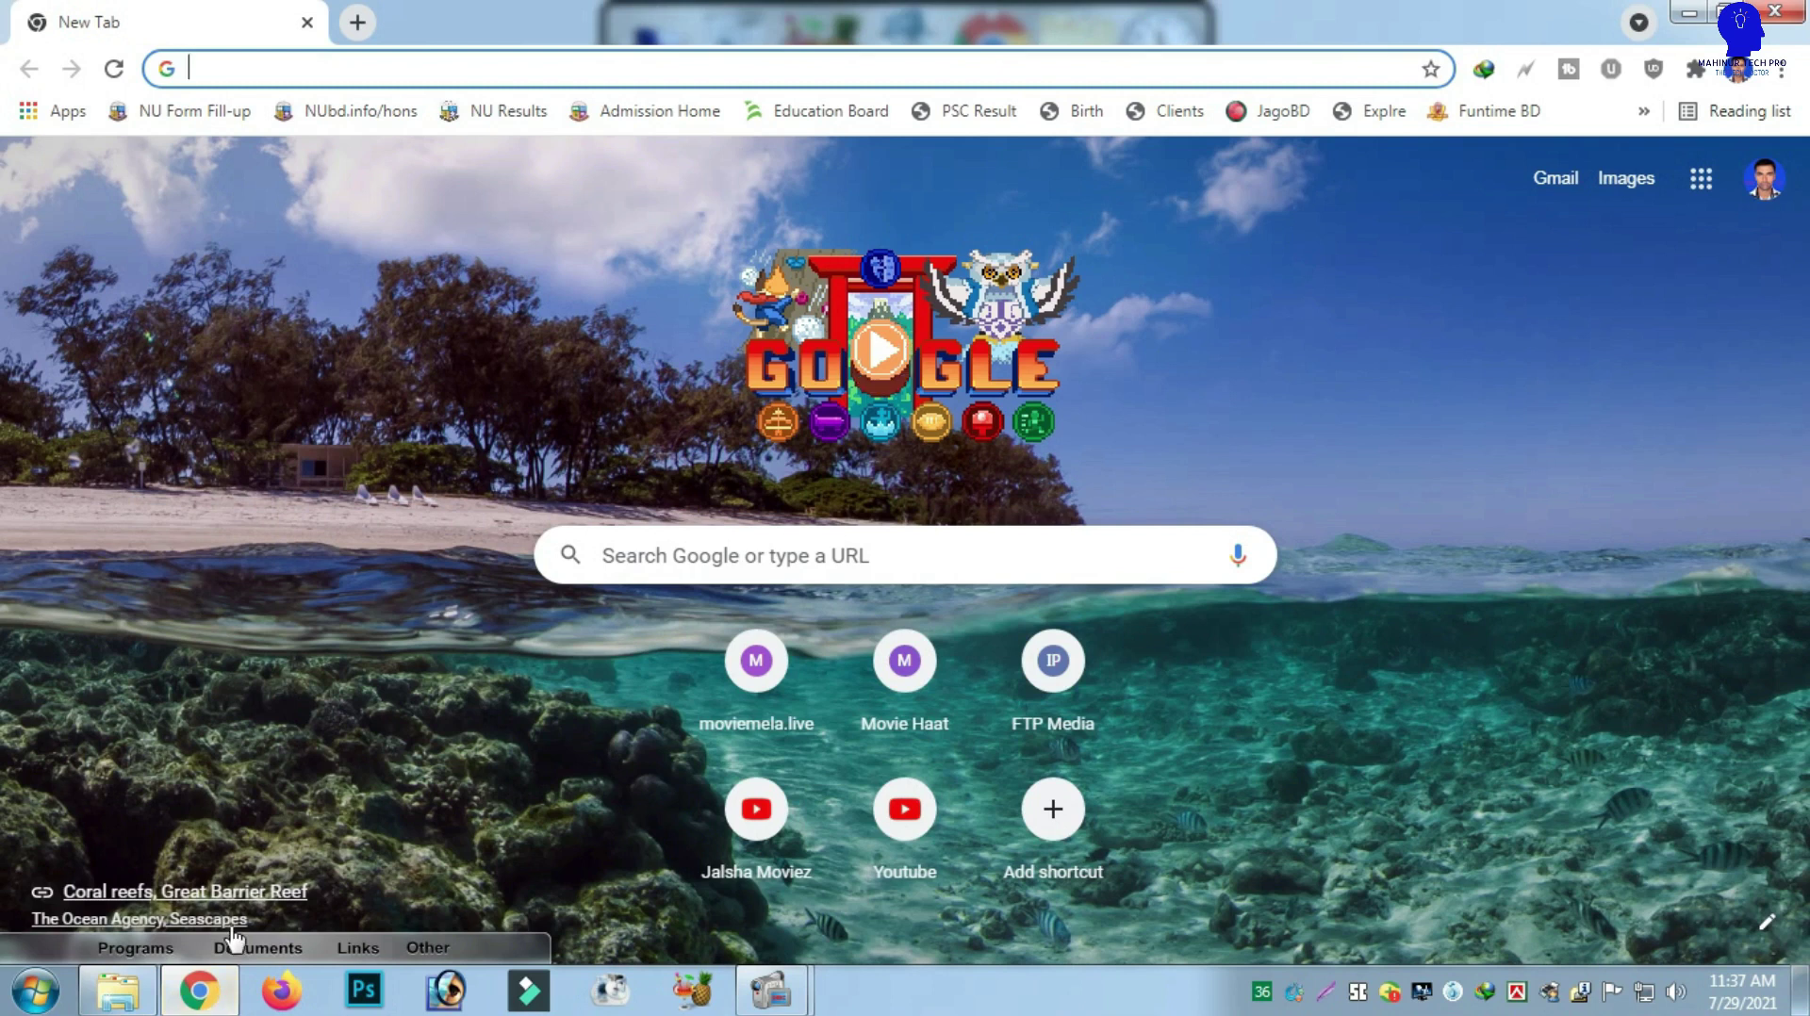
type("win")
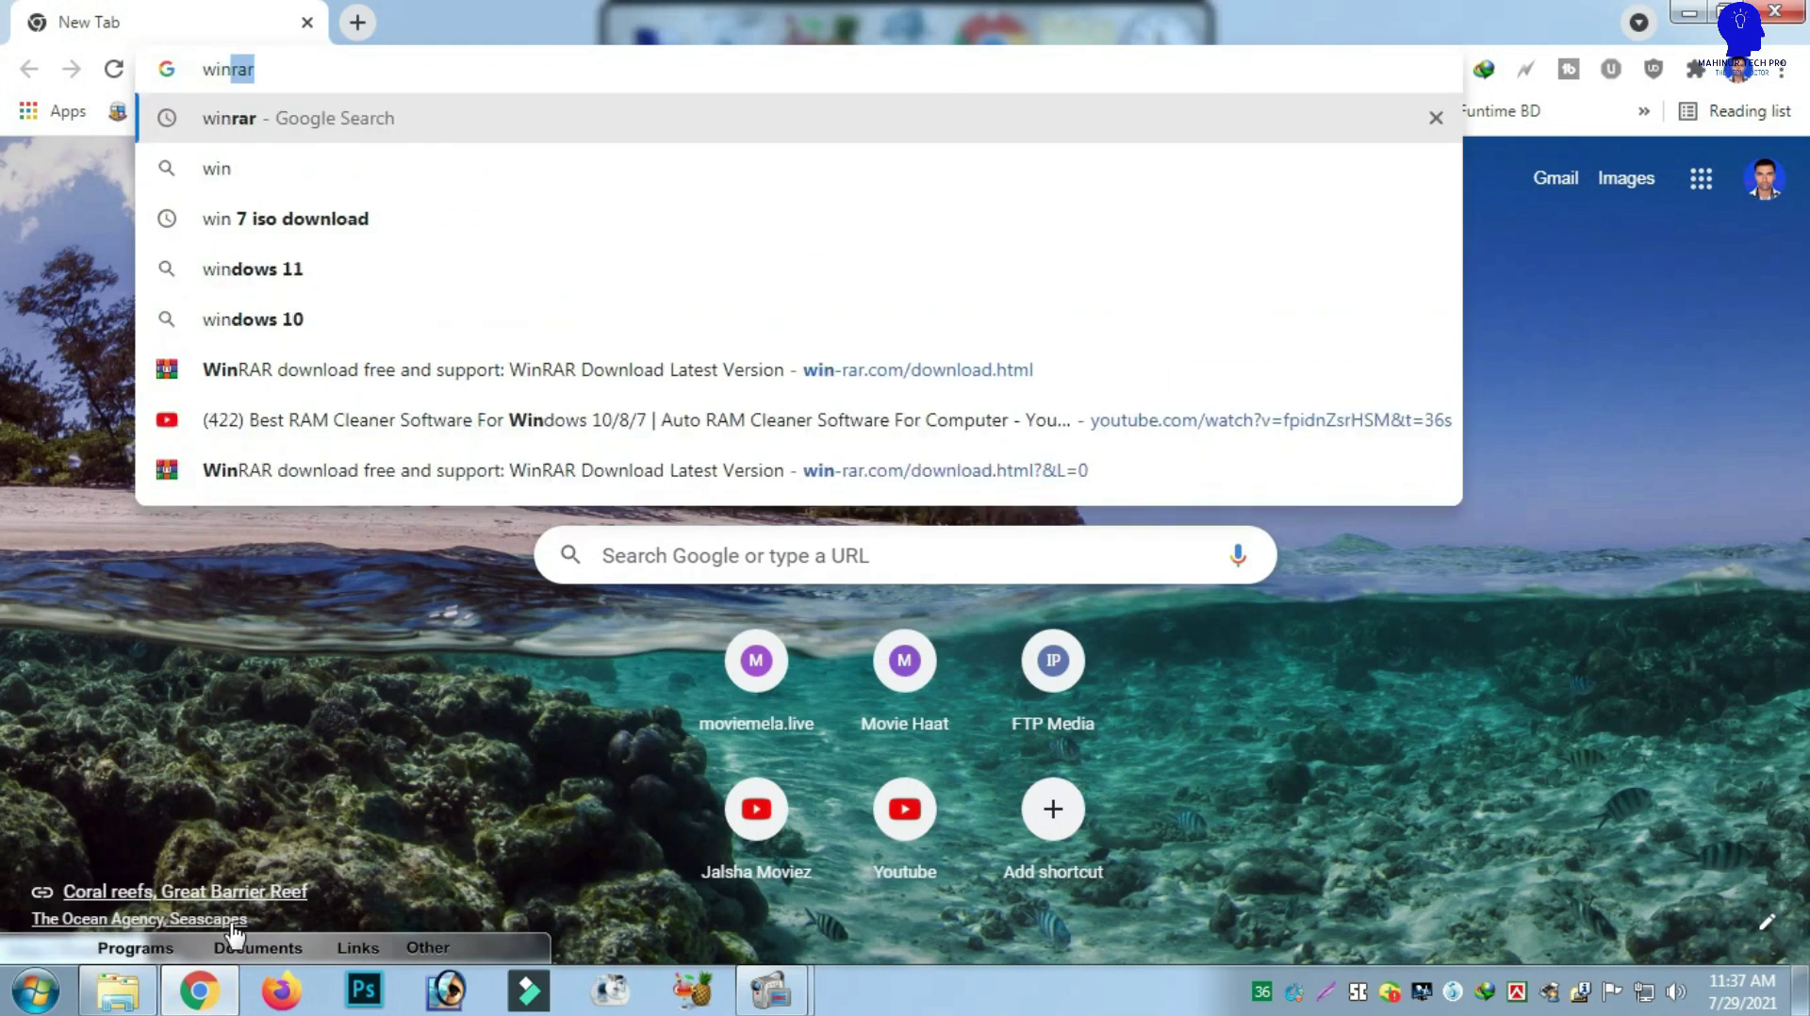
type("rar")
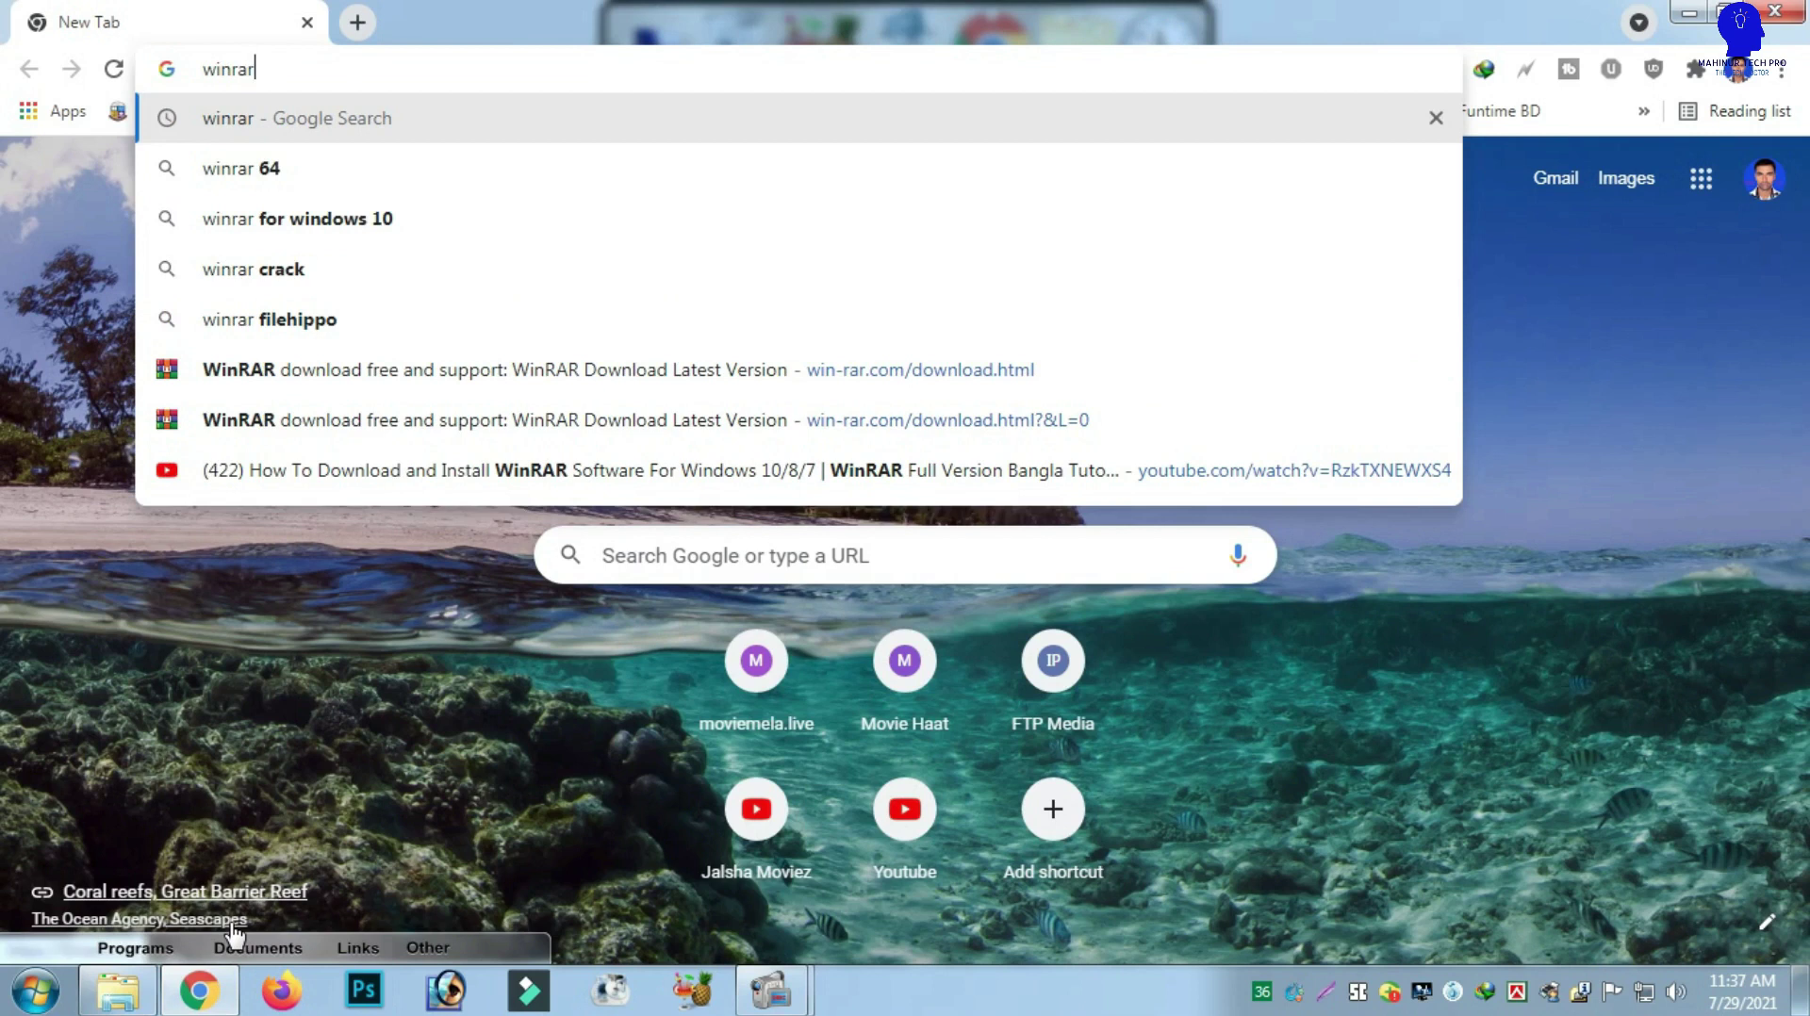
key("Return")
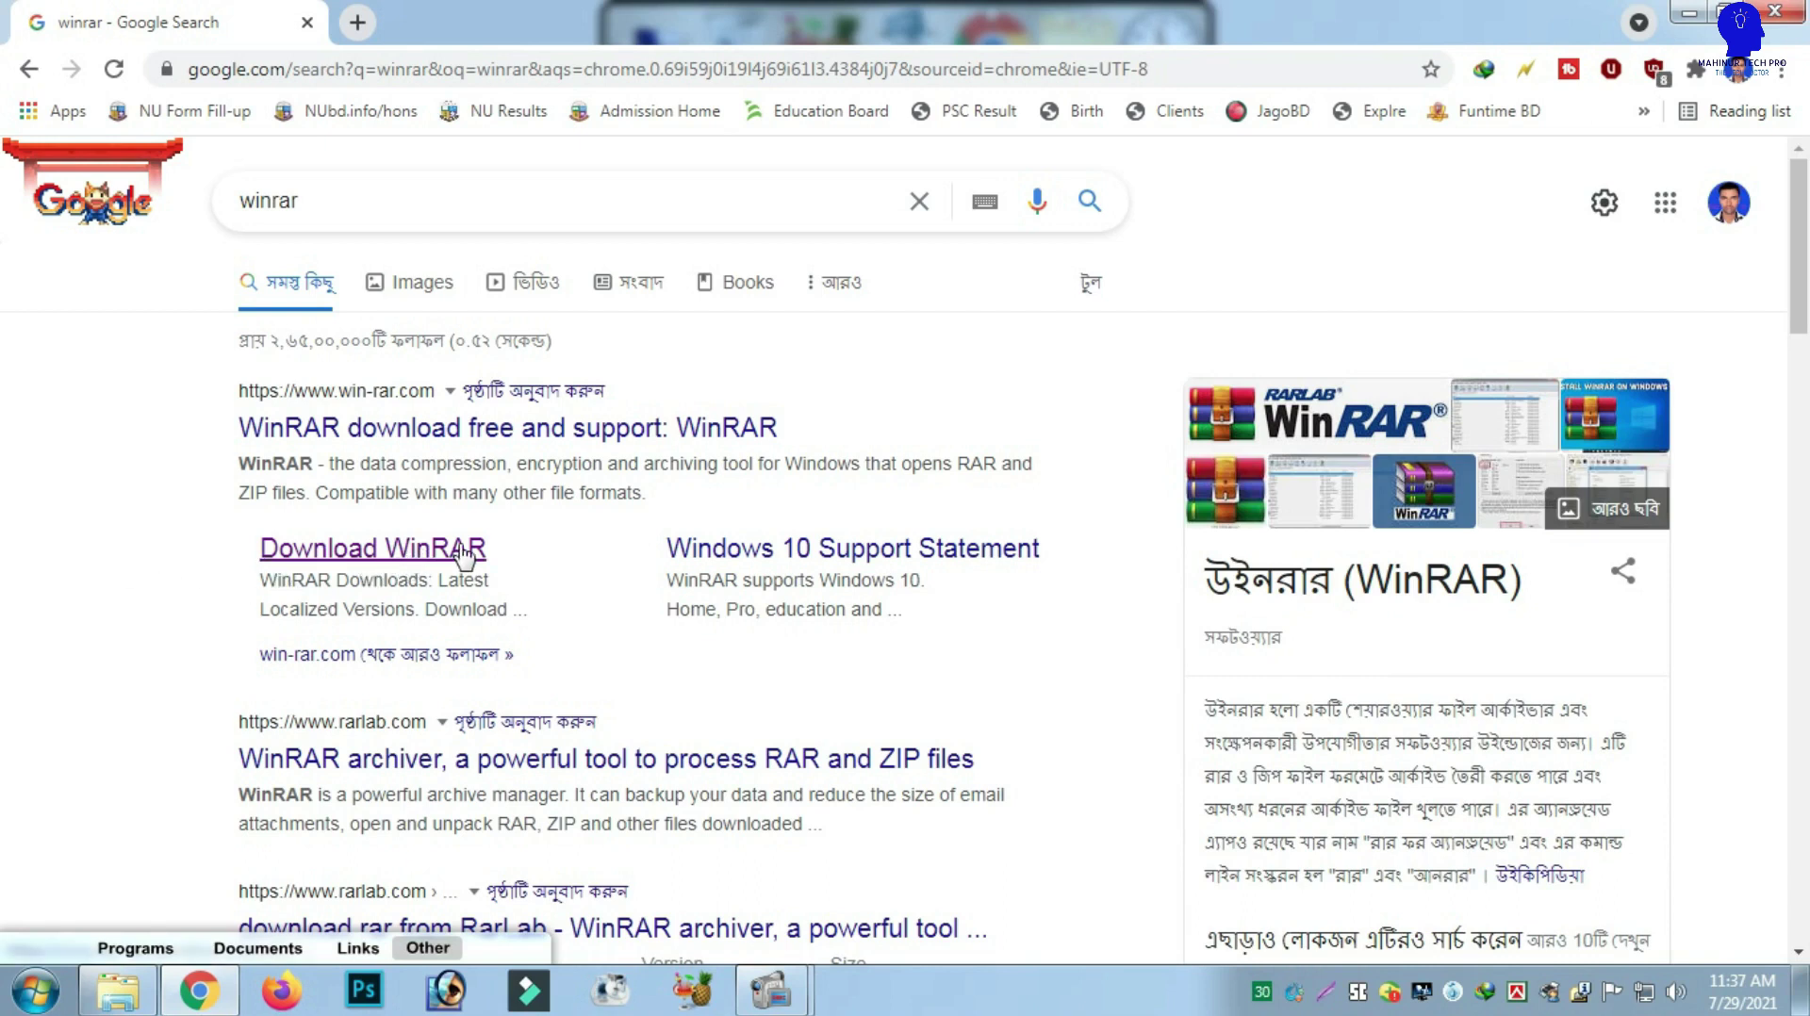
left_click(463, 554)
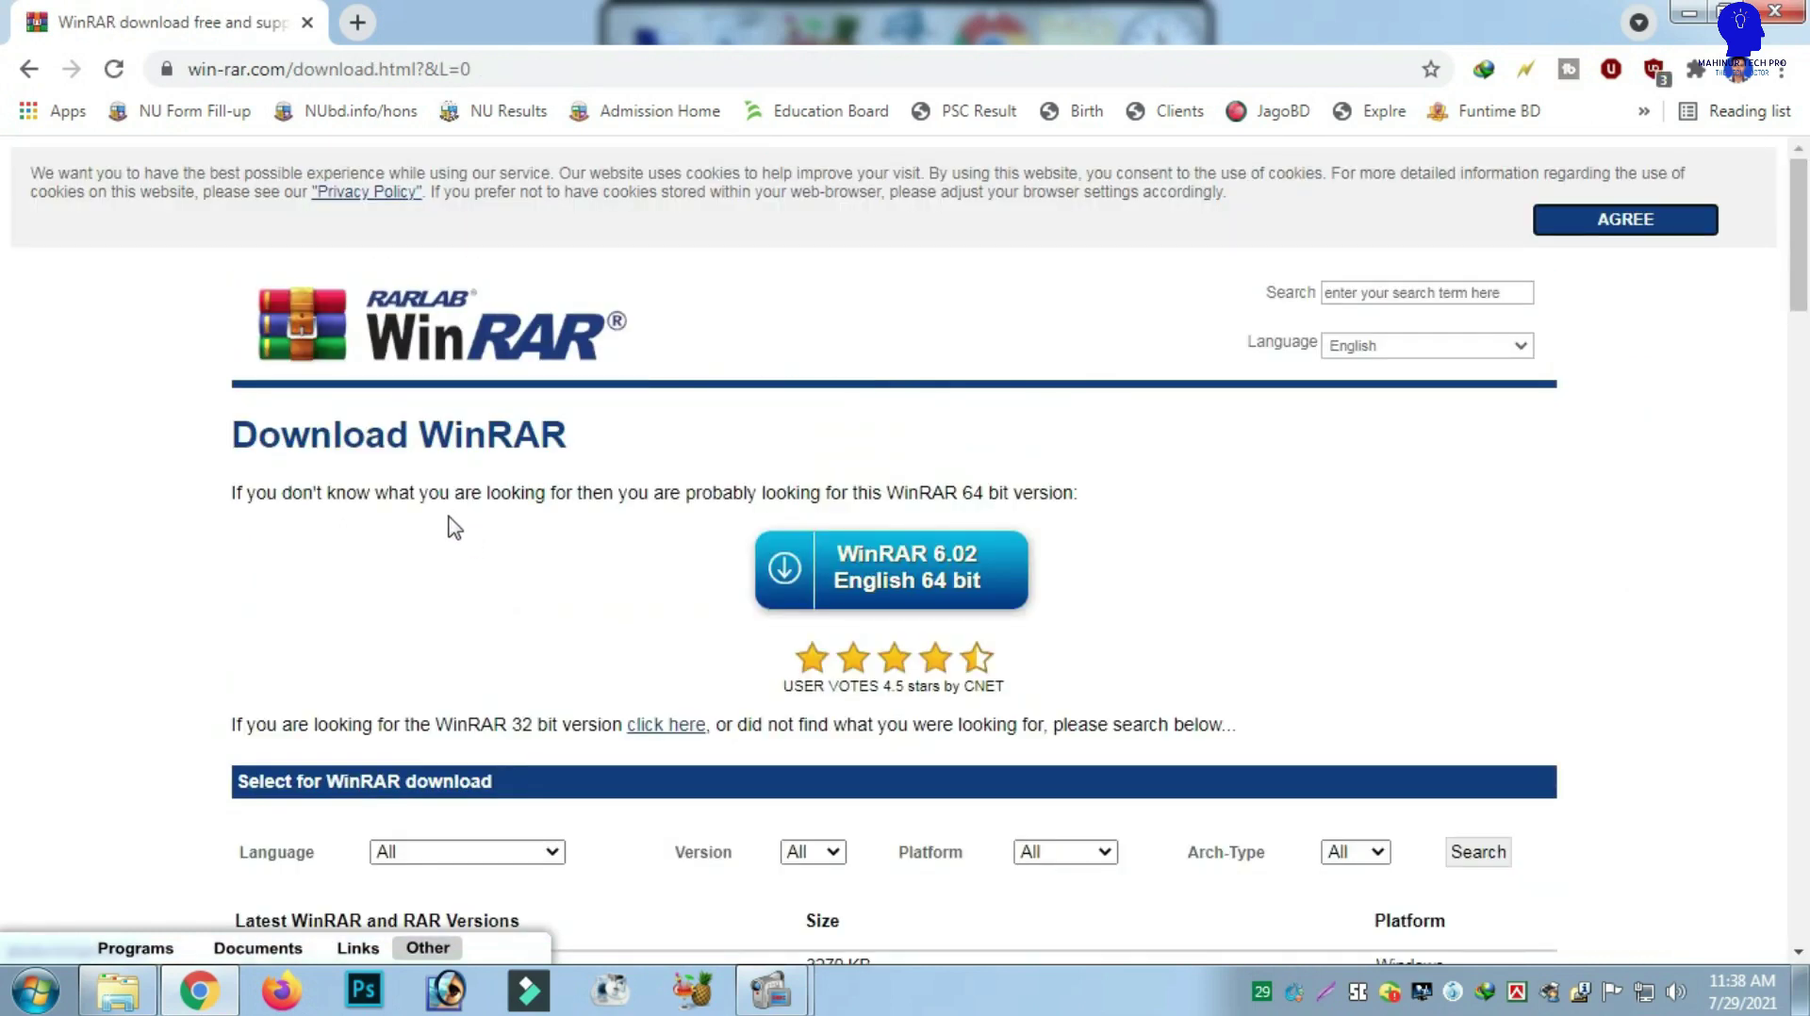
- Download the WinRAR 6.02 English 64 bit installer from the list of latest versions
scroll(462, 500, "down", 7)
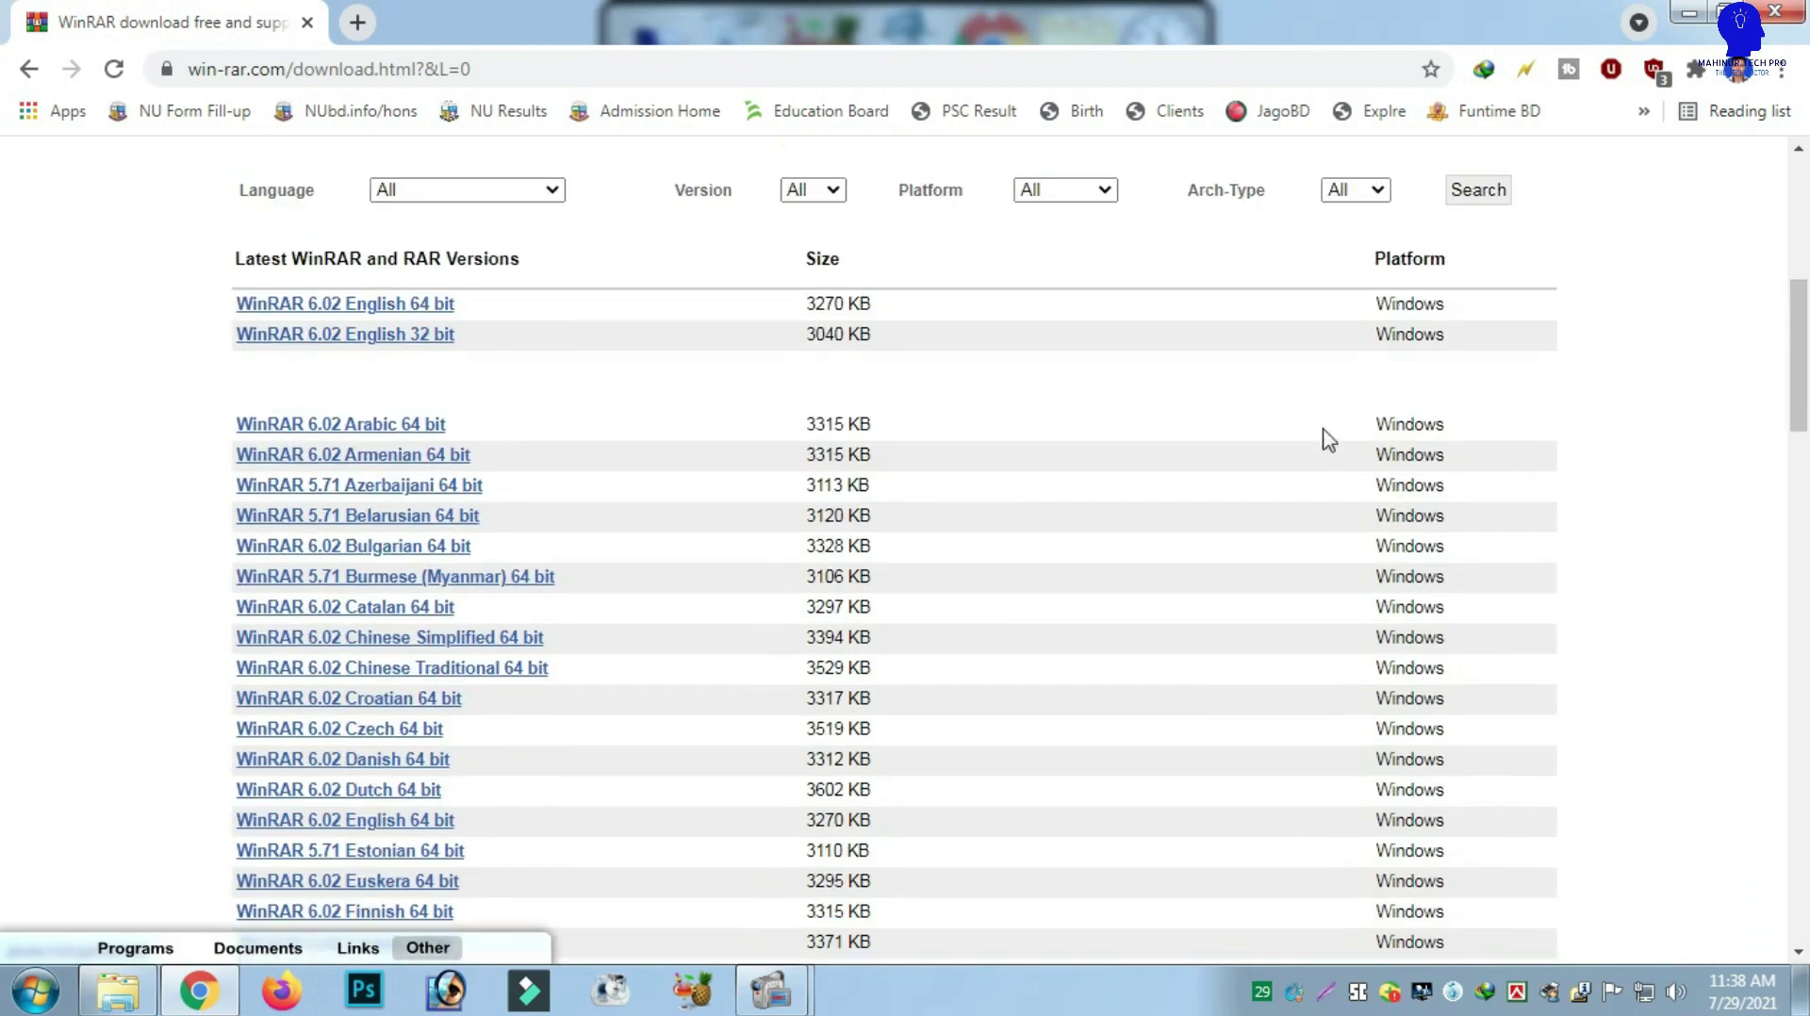
left_click_drag(1799, 348, 1801, 337)
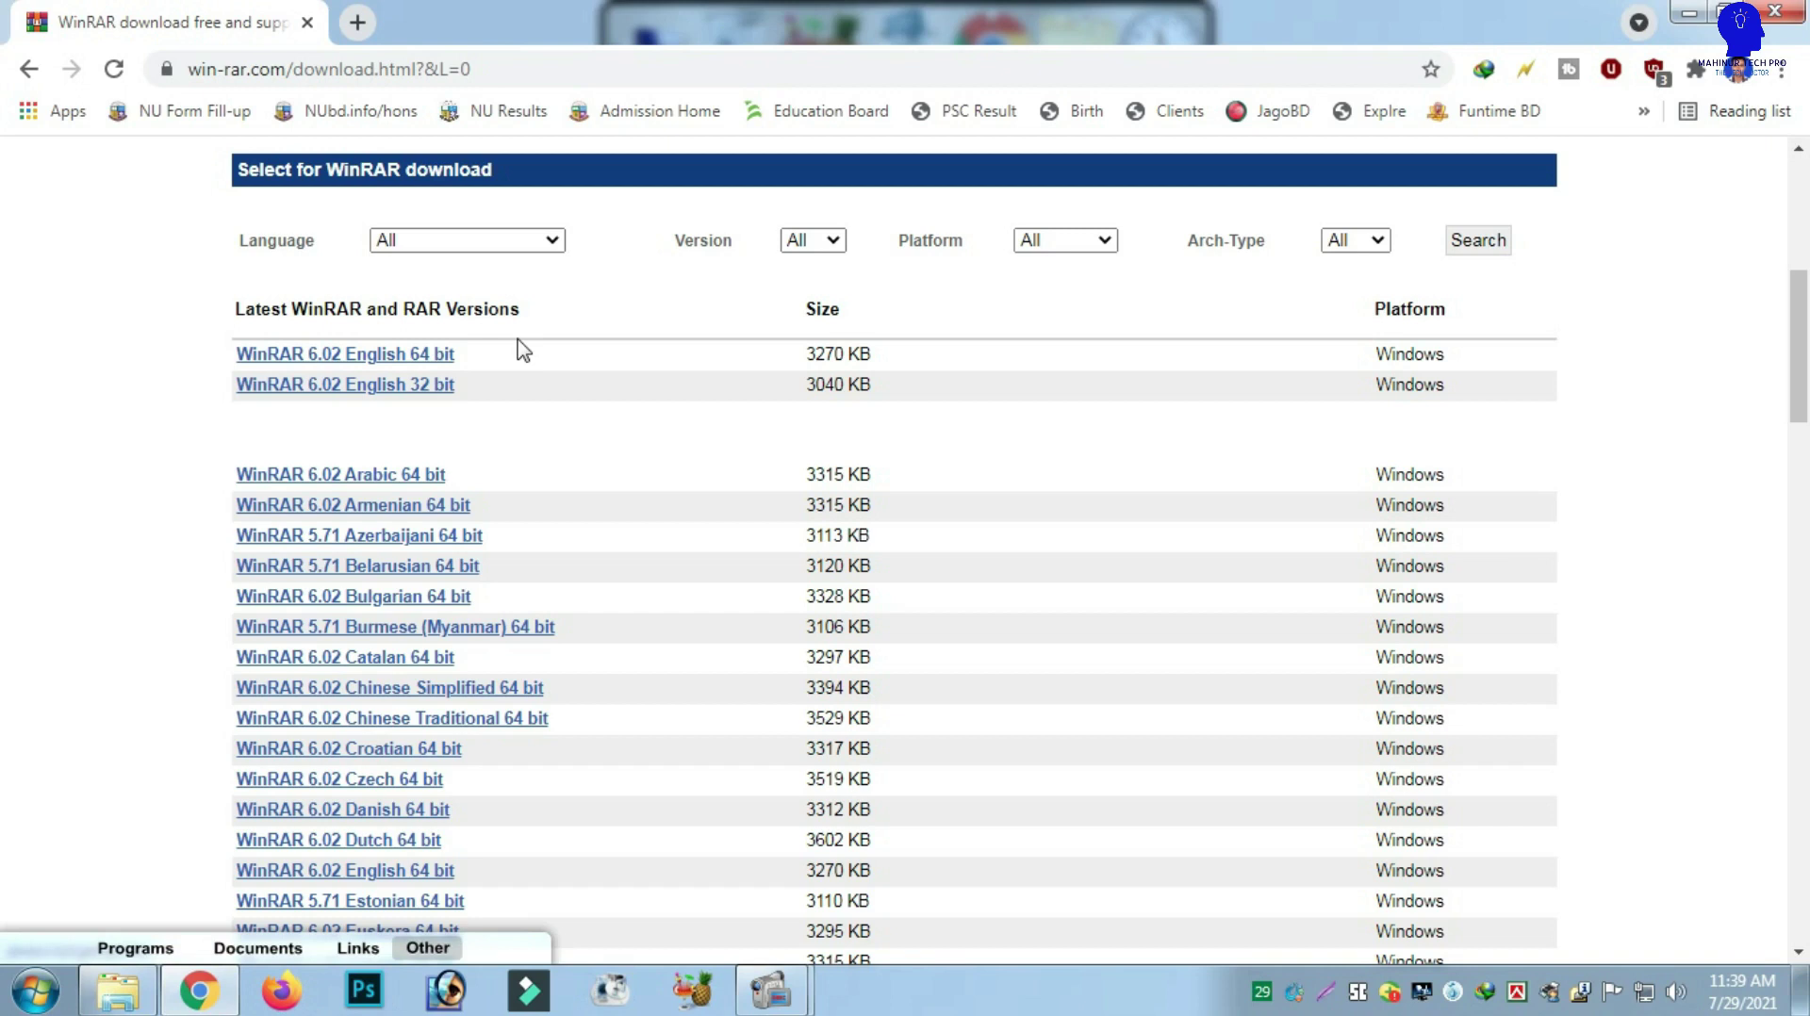
left_click(448, 358)
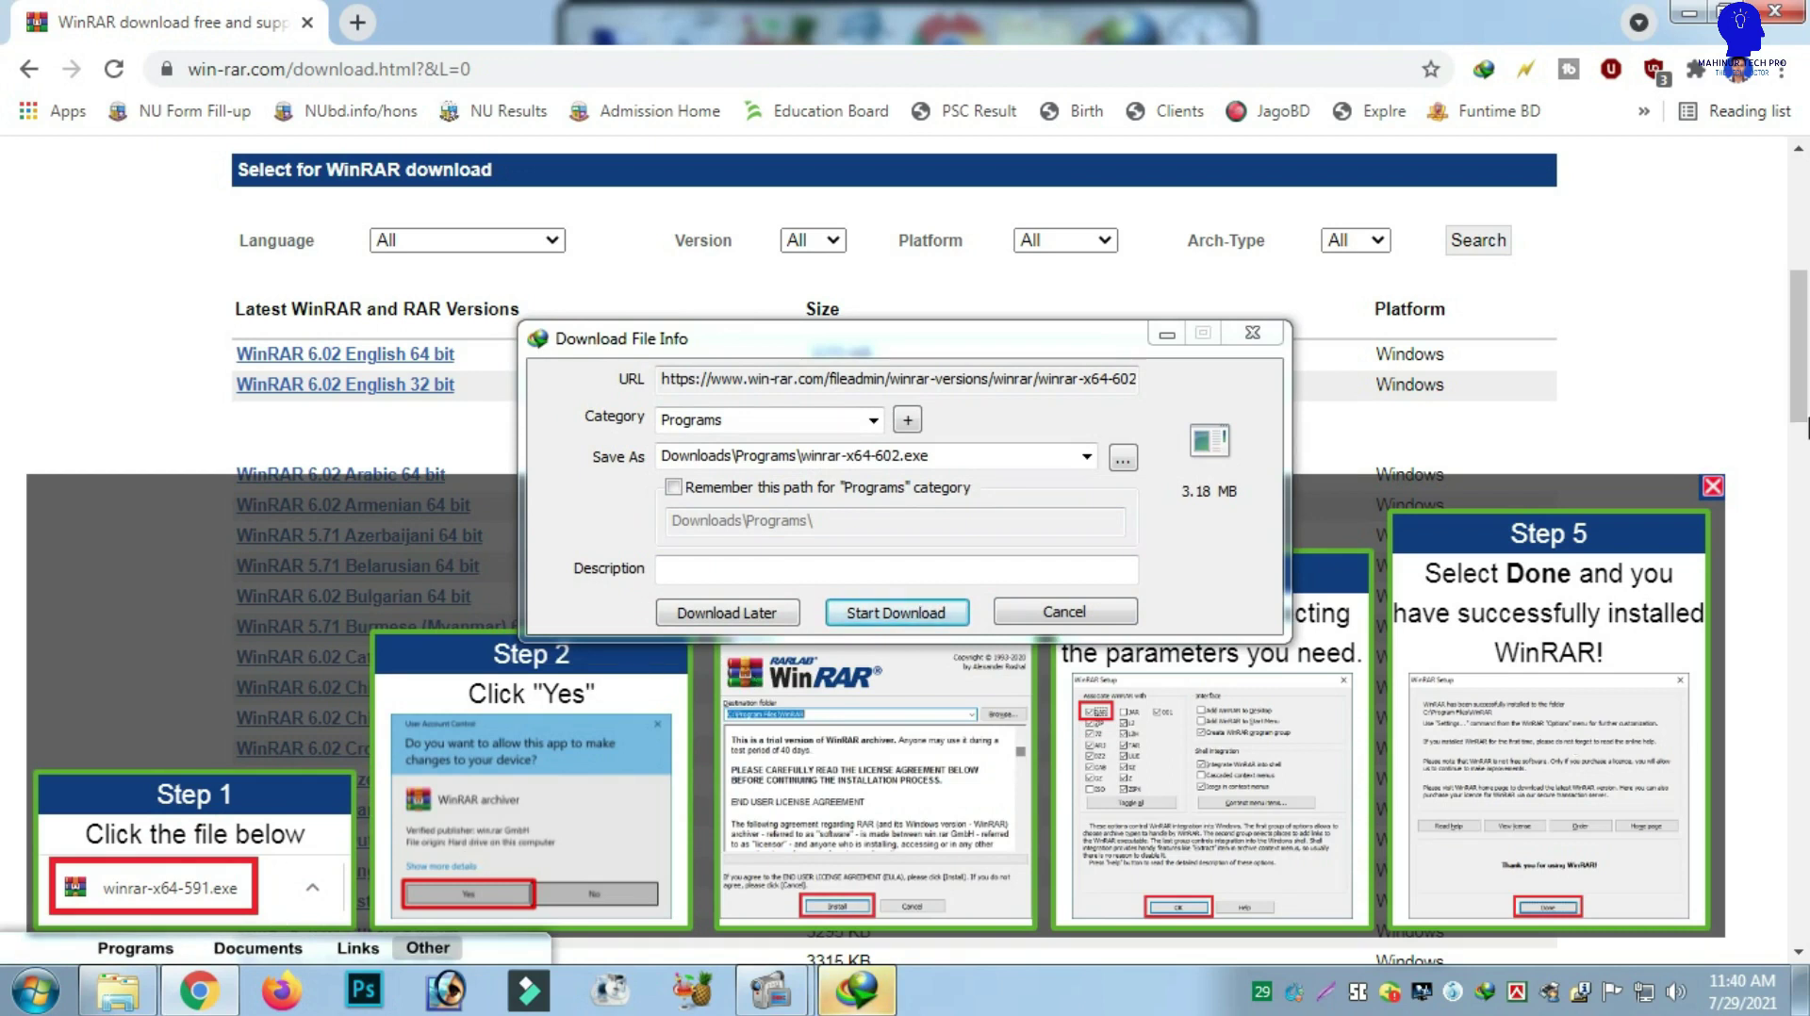
left_click(891, 613)
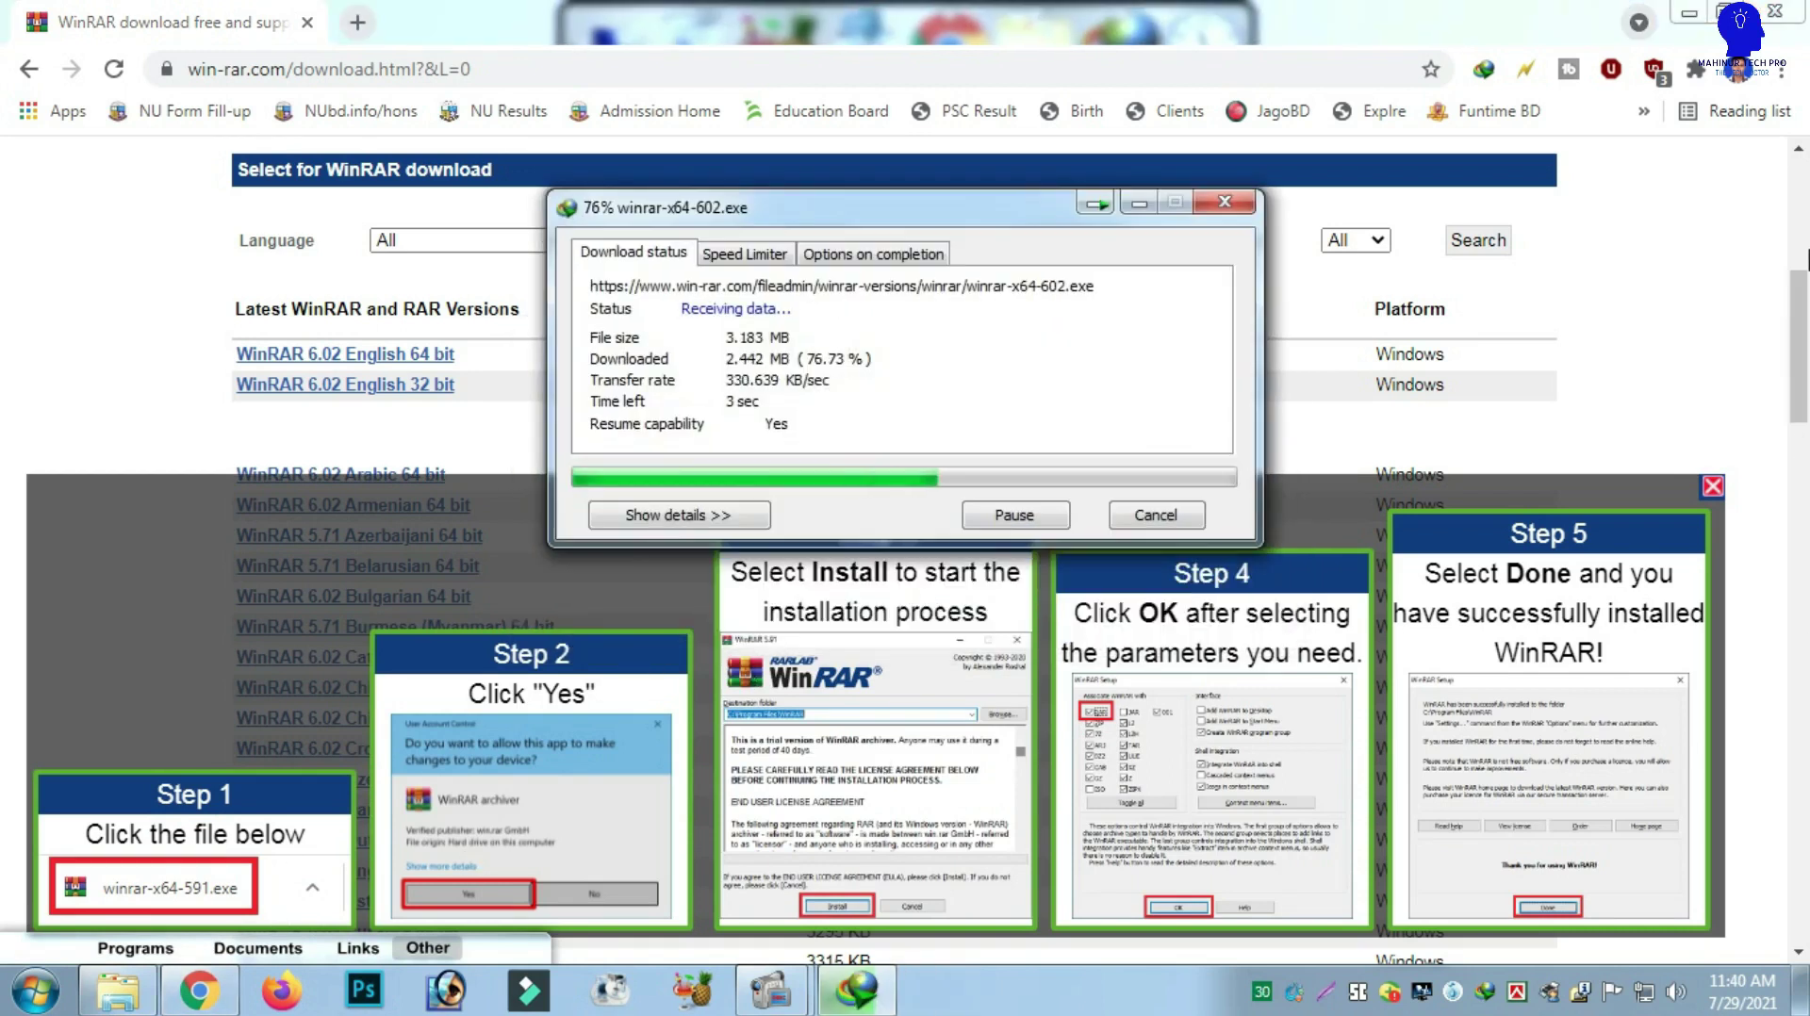
scroll(195, 908, "down", 3)
scroll(196, 908, "up", 2)
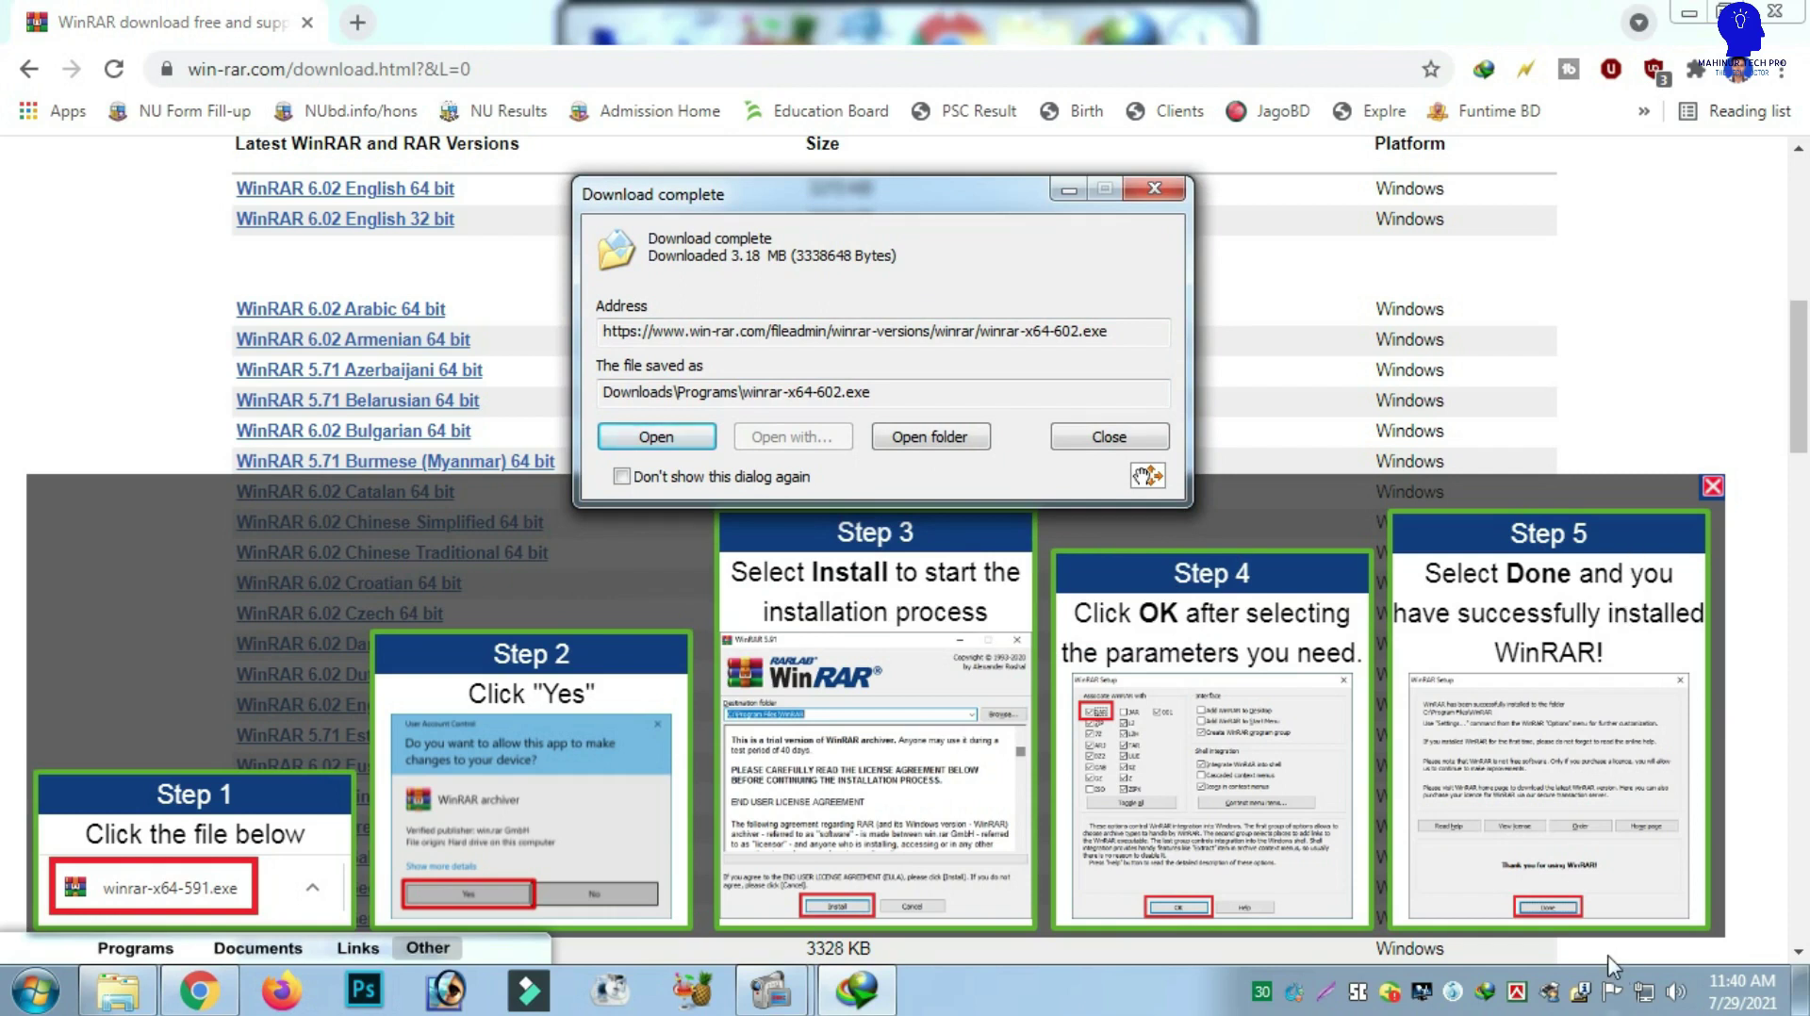
- Run the downloaded installer, install WinRAR to C:\Program Files\WinRAR, and close the setup and program folder windows
left_click(659, 438)
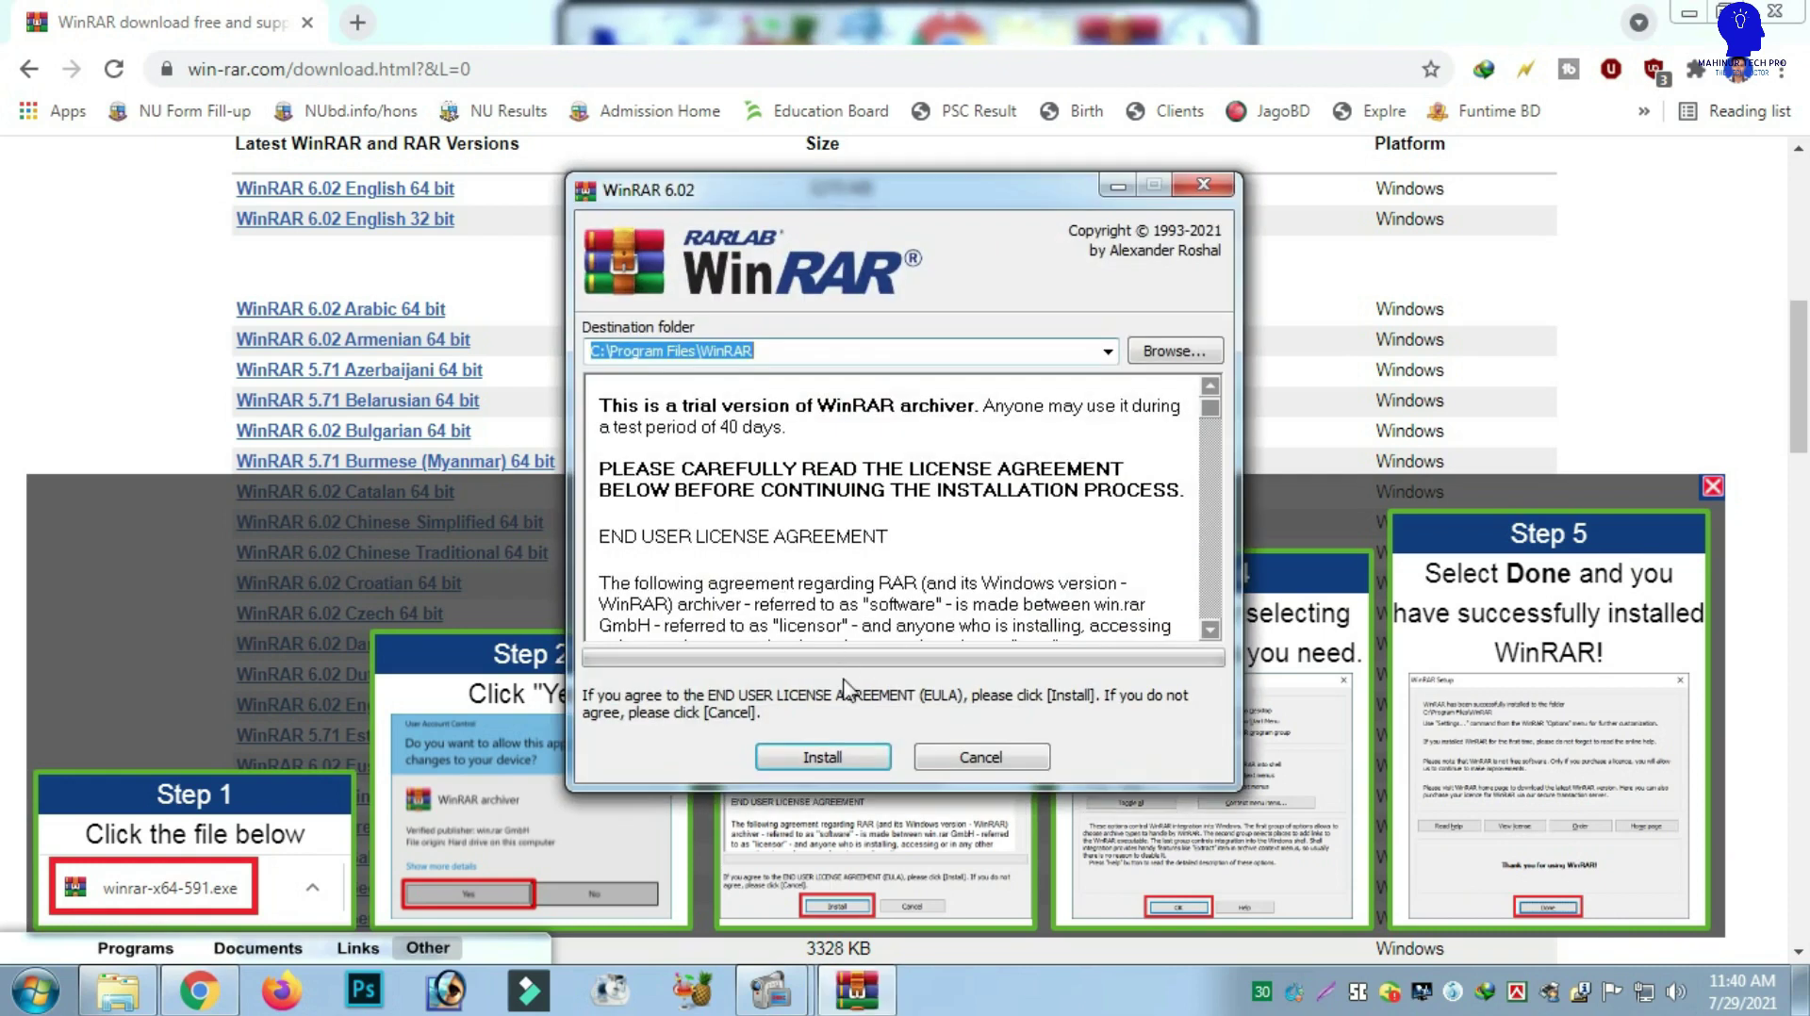
left_click(843, 759)
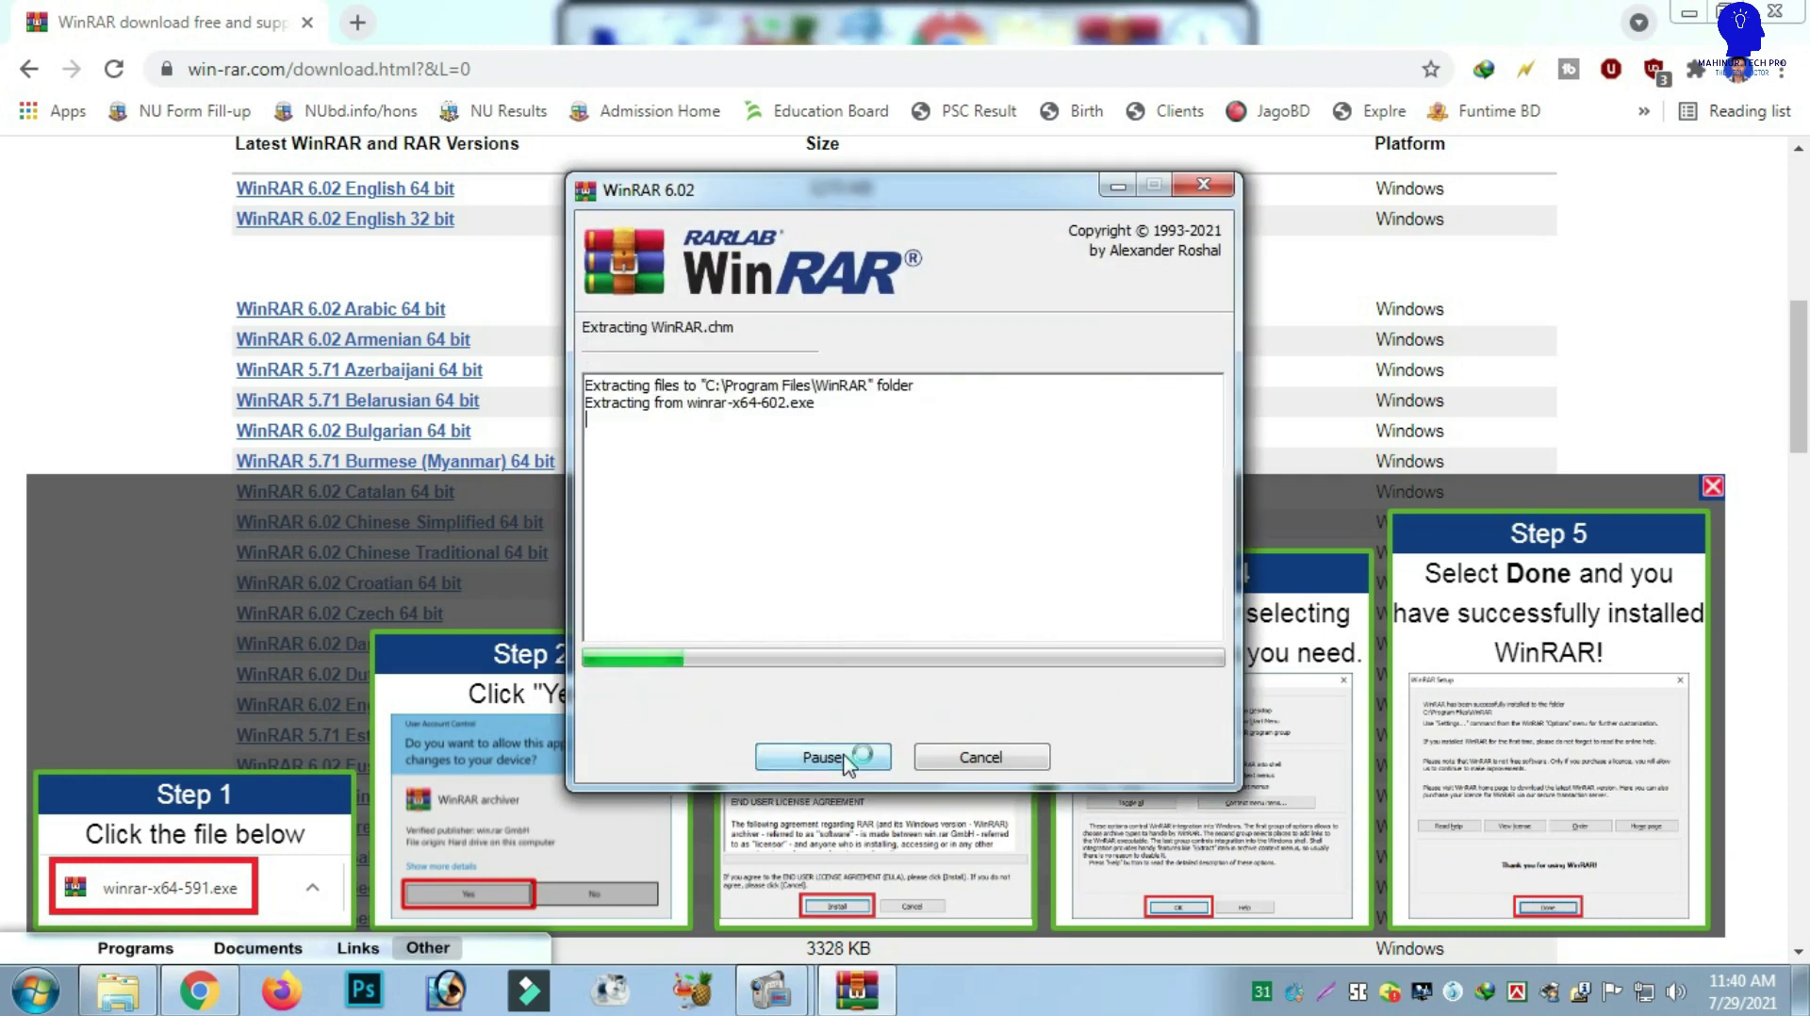
left_click(825, 743)
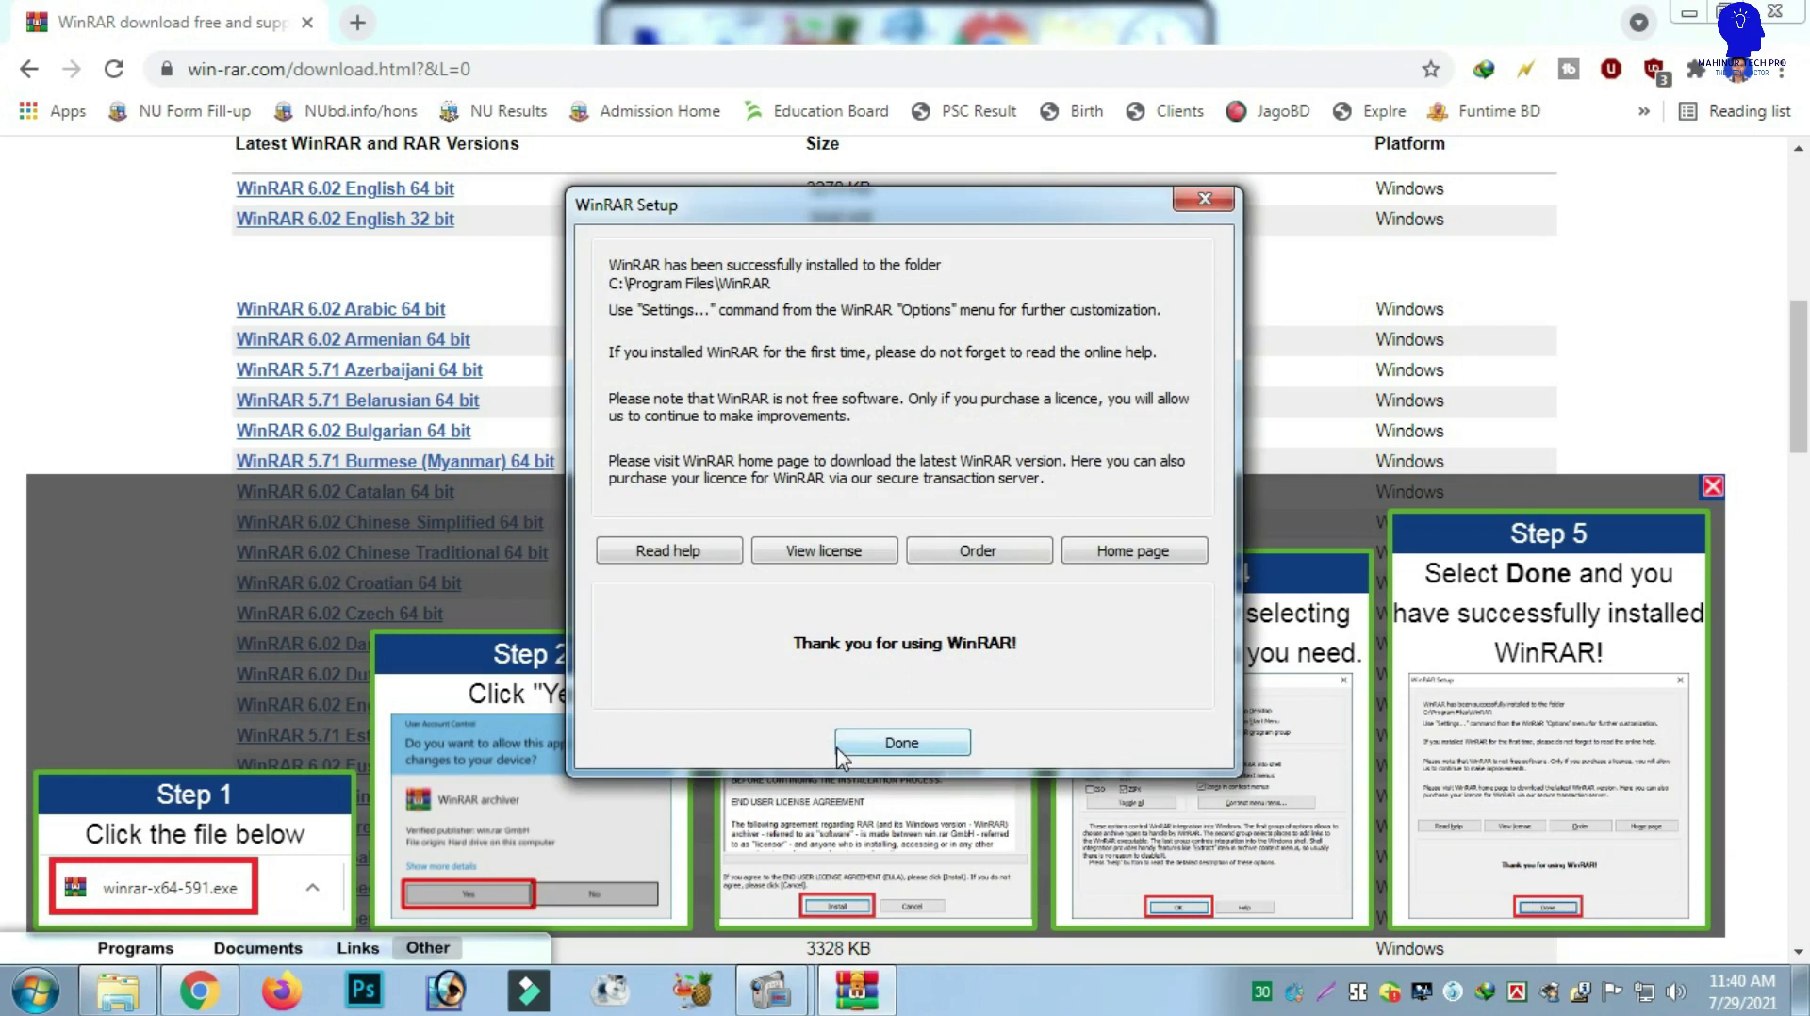
left_click(849, 744)
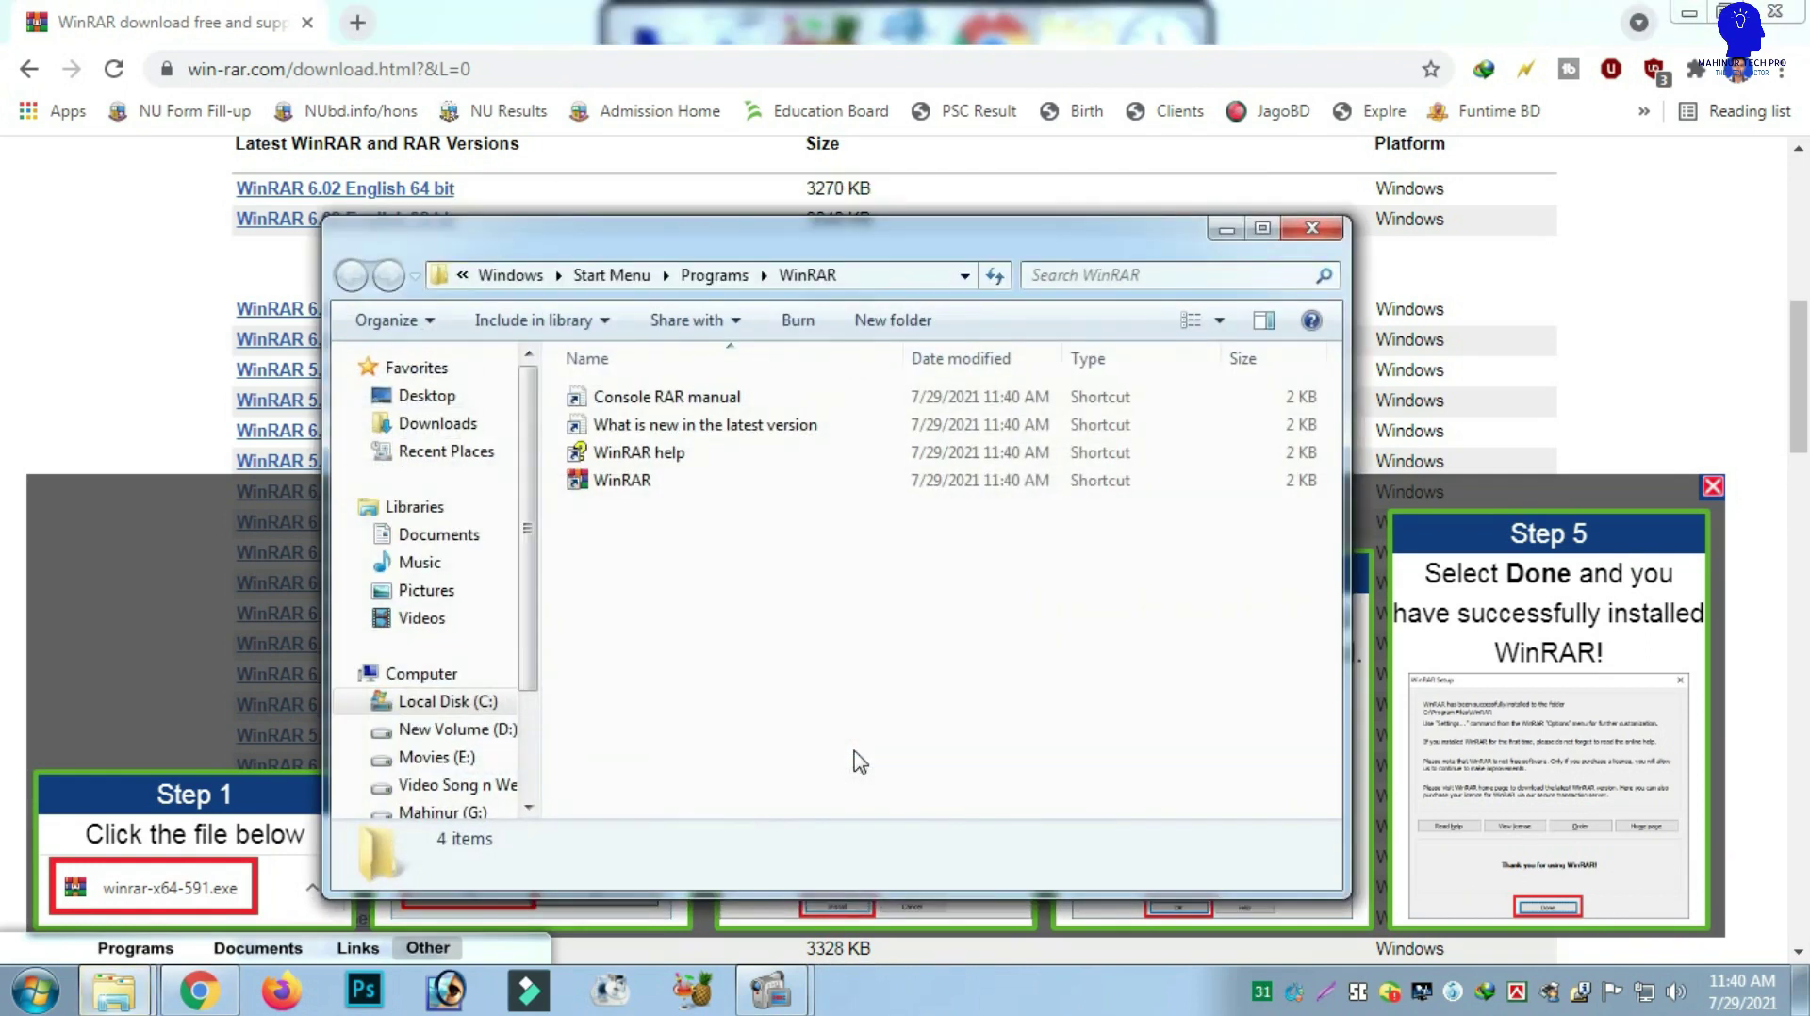
left_click(1338, 237)
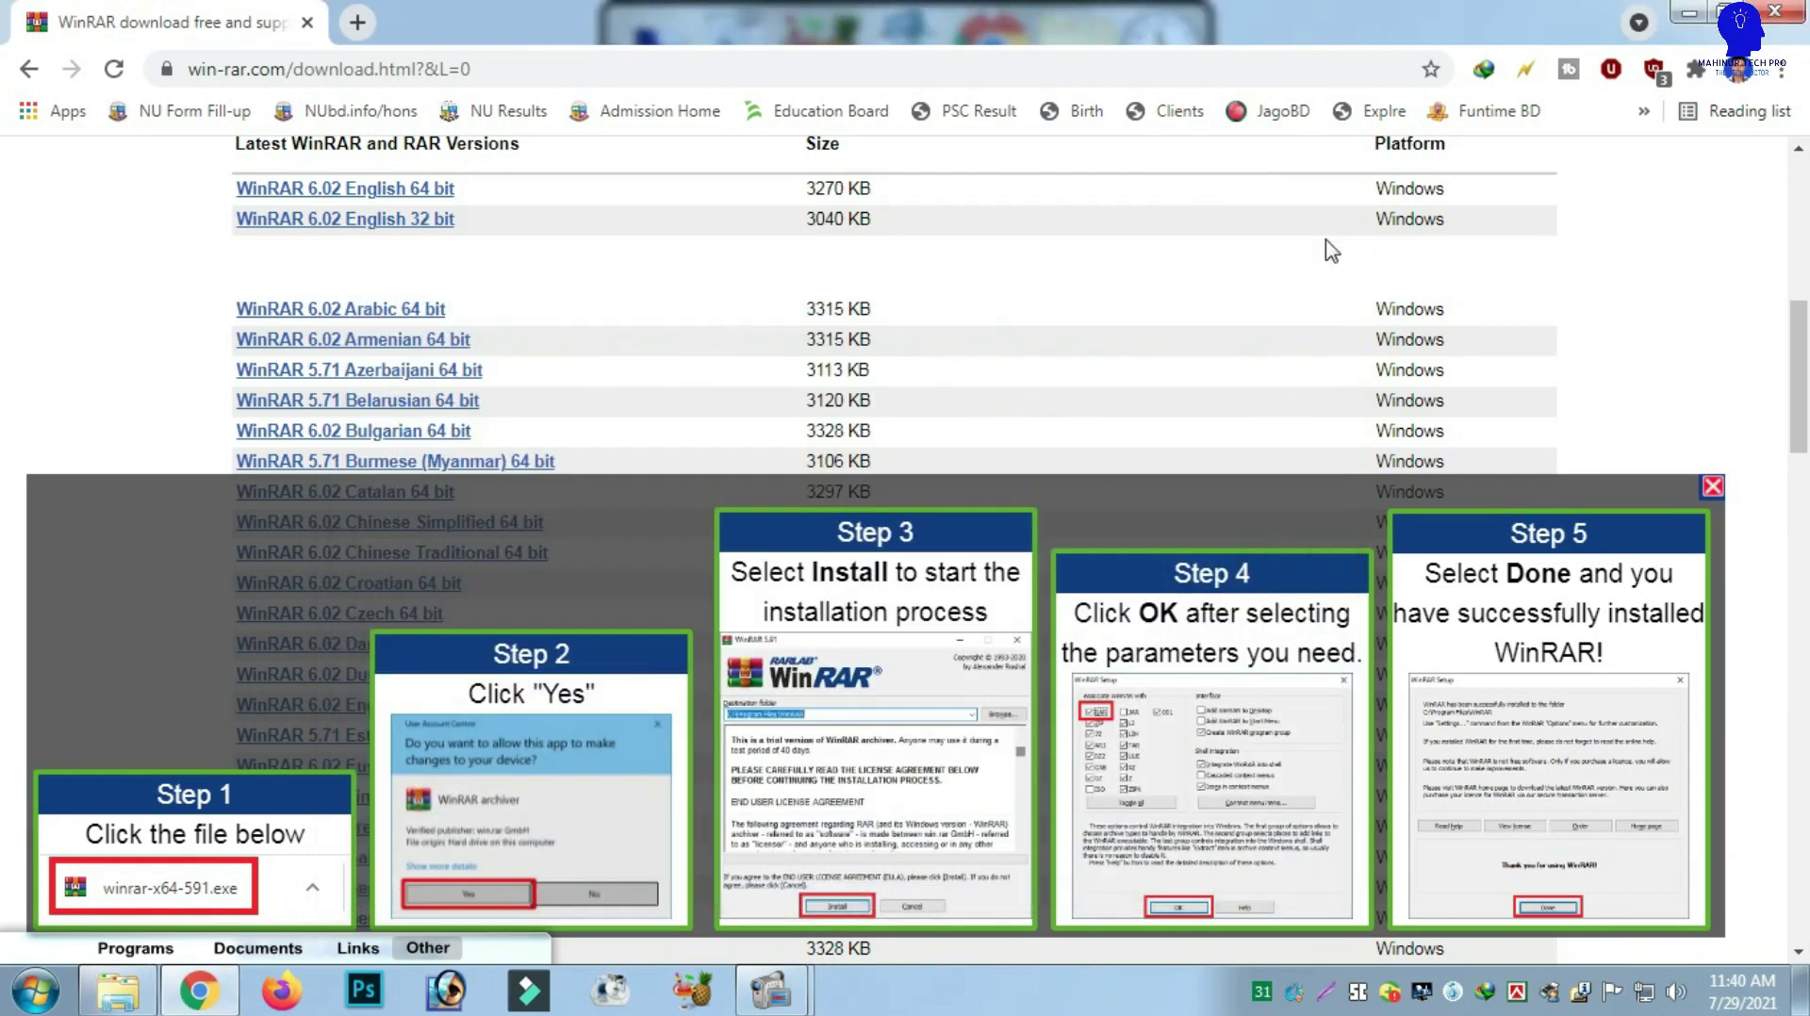
scroll(1479, 412, "up", 2)
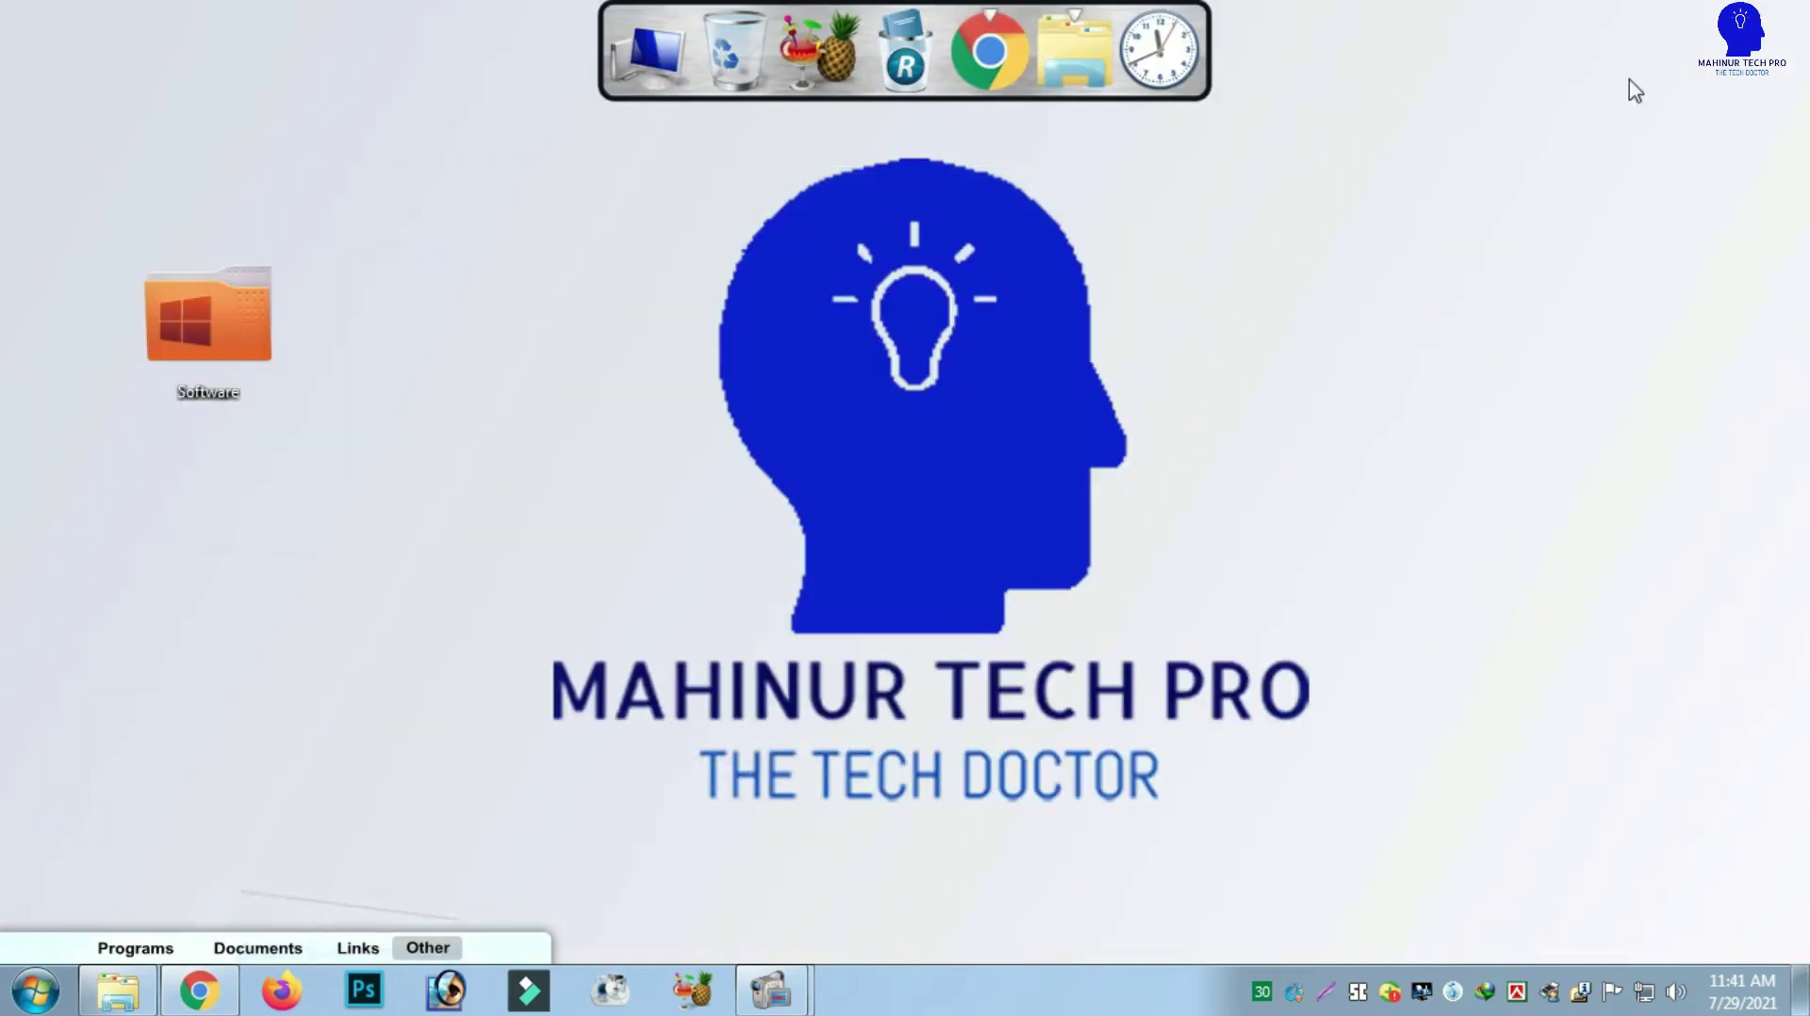
- Minimize the browser and check the Windows edition and system type in the computer's system properties, finishing with a desktop refresh
left_click(1689, 13)
left_click(656, 72)
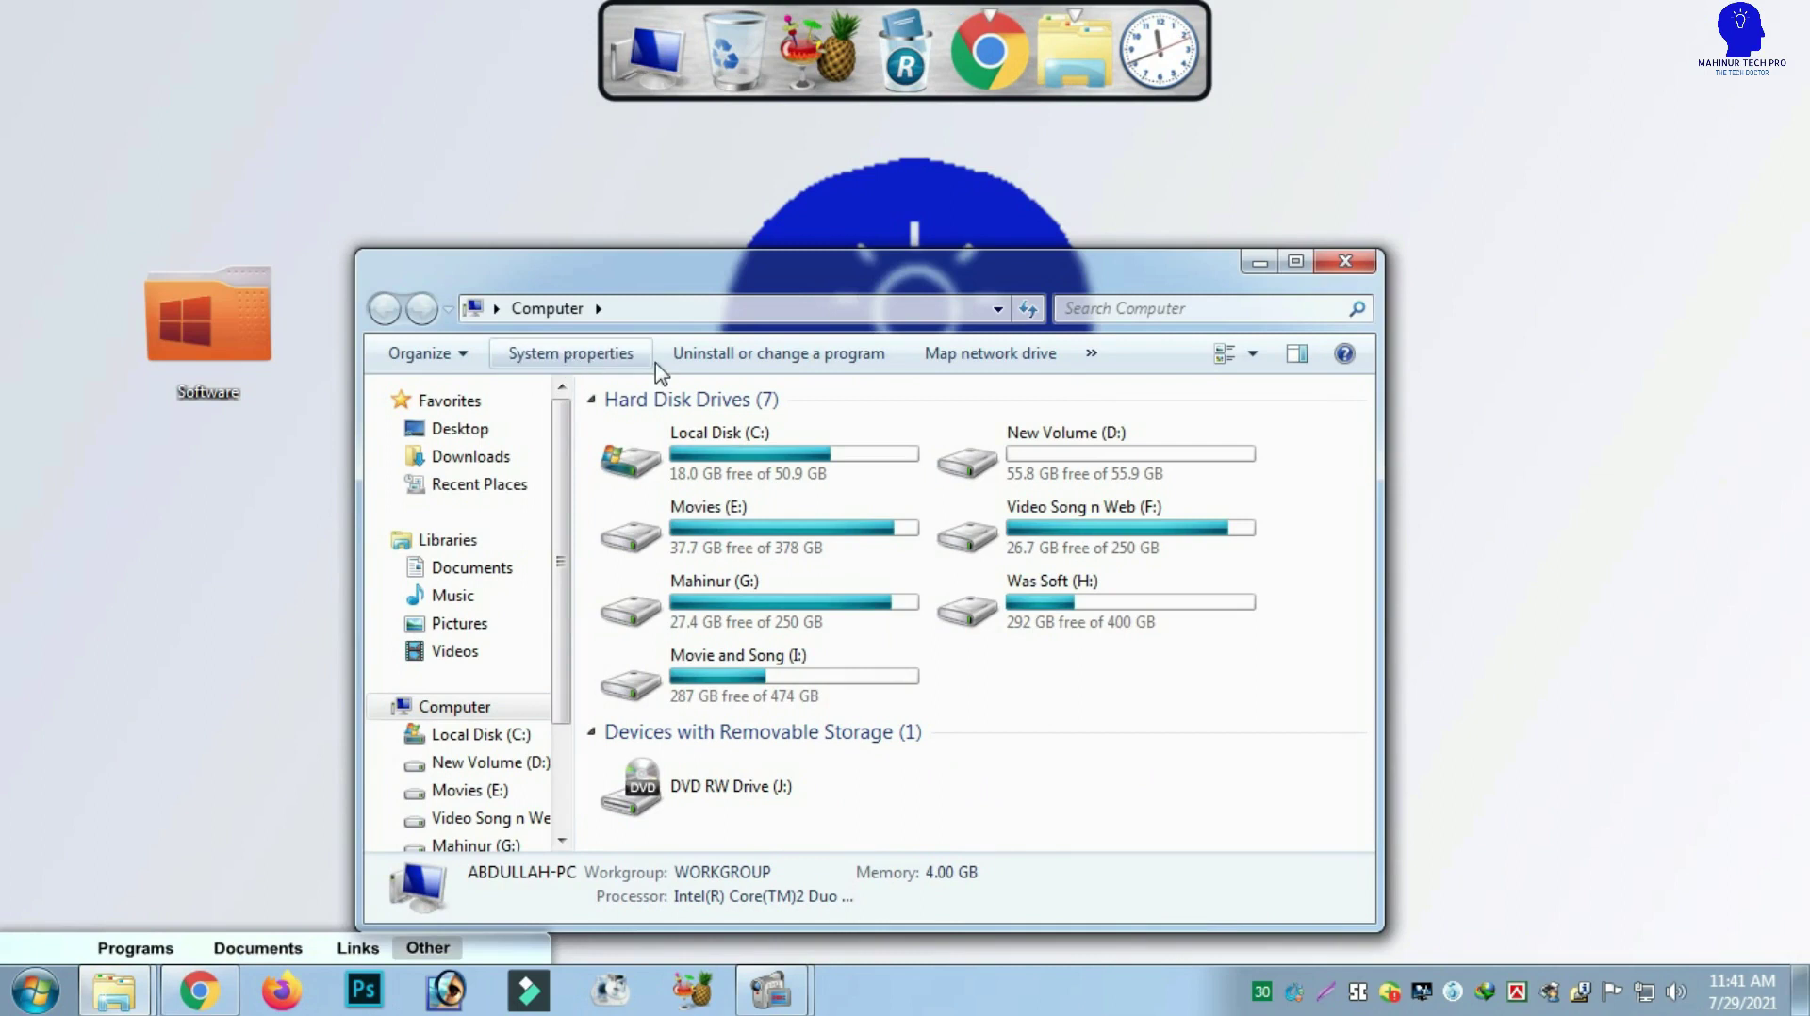
left_click(570, 354)
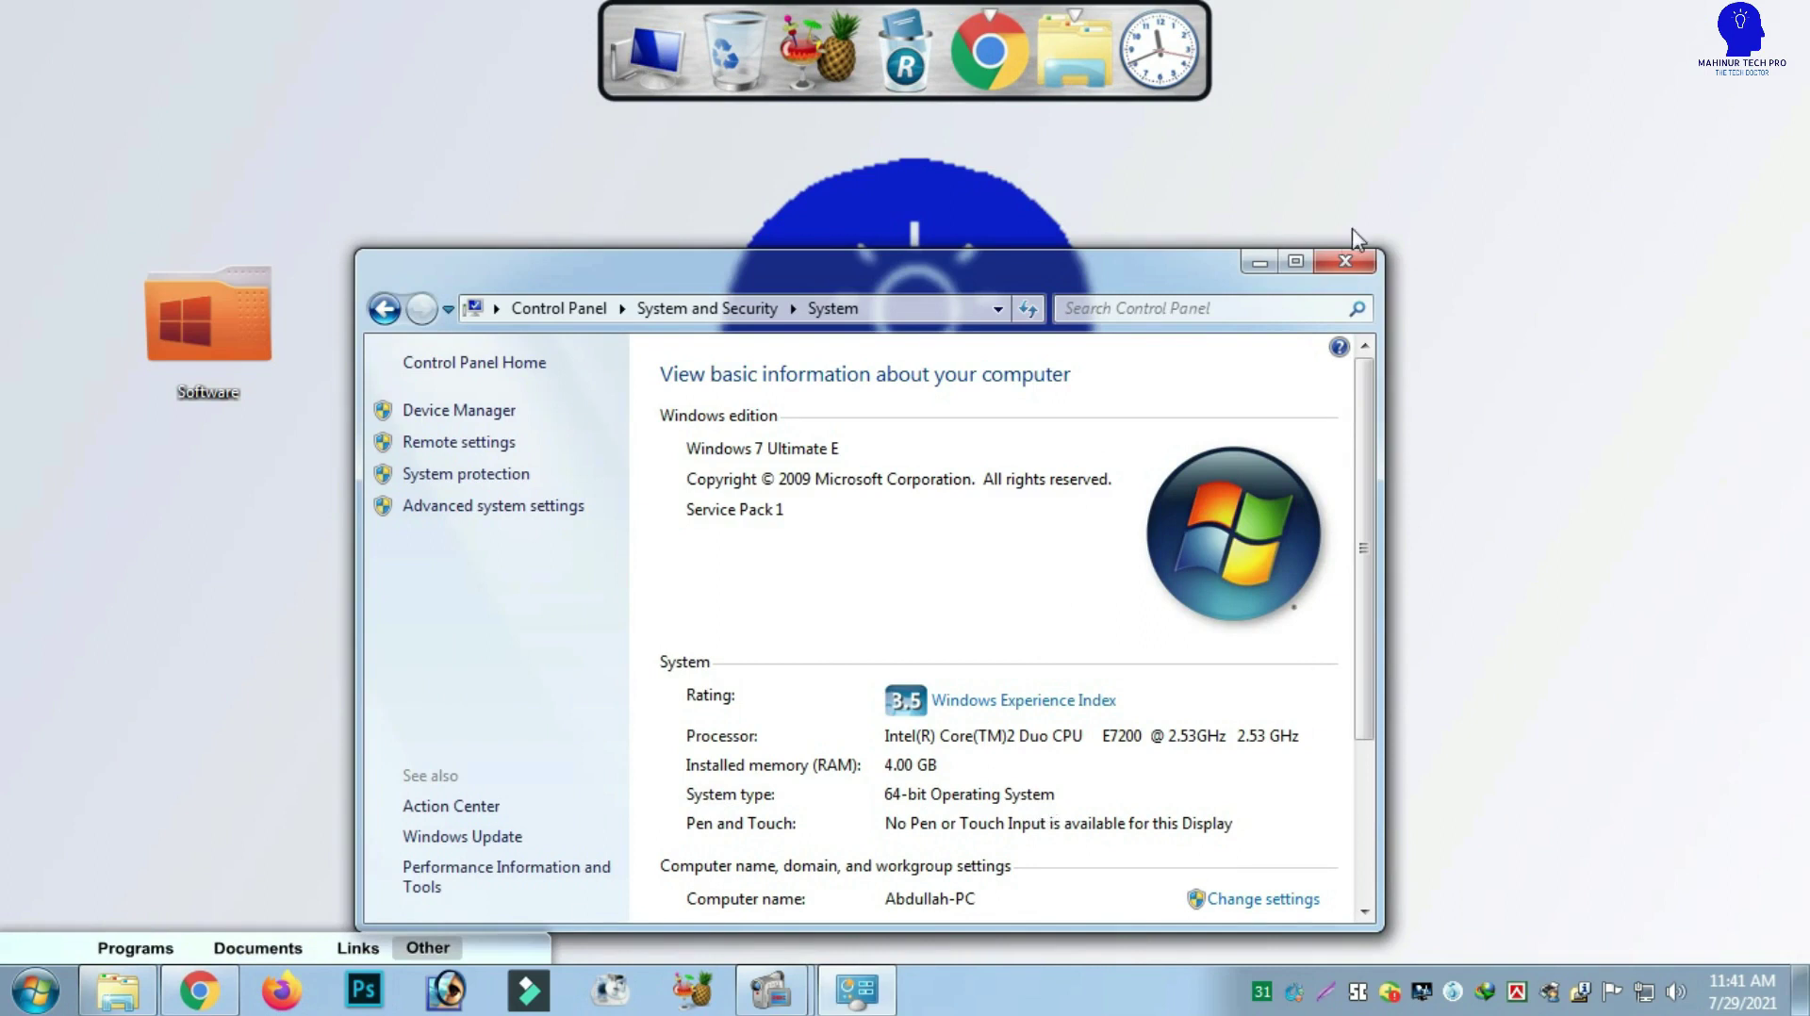
left_click(1345, 261)
right_click(1084, 288)
left_click(1185, 362)
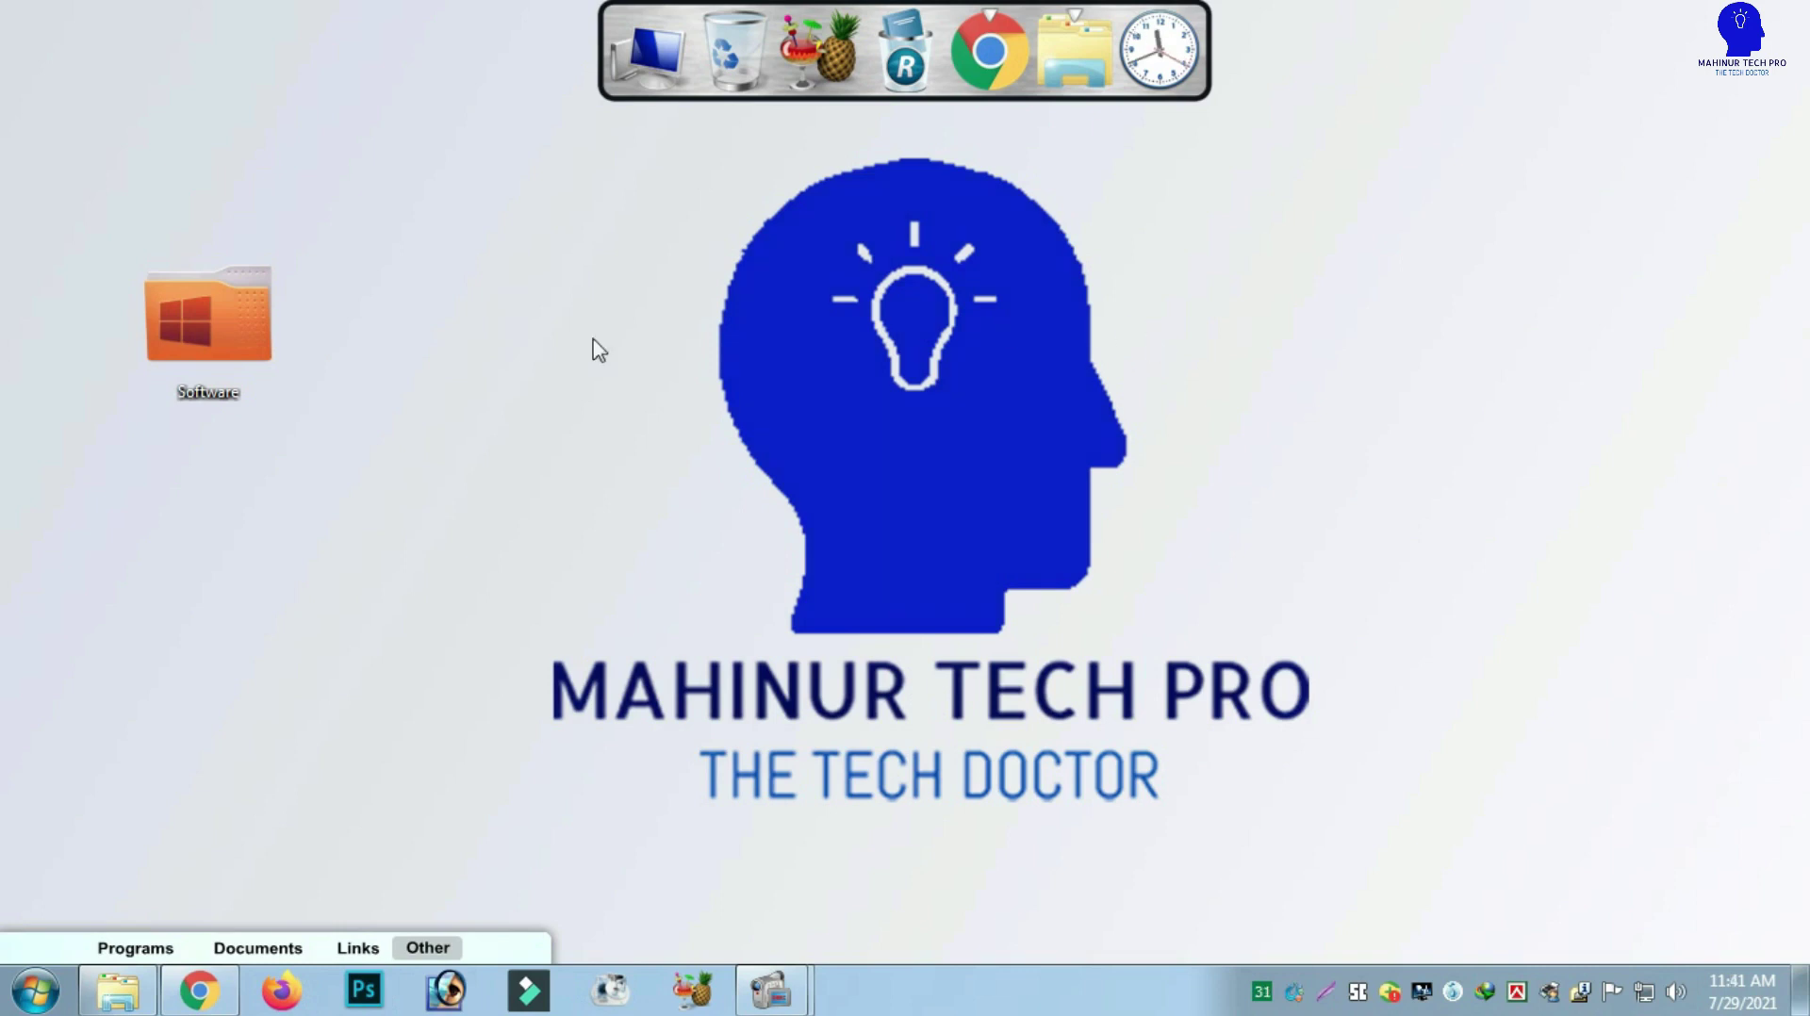
- Open the Software folder on the desktop and maximize its window
double_click(234, 319)
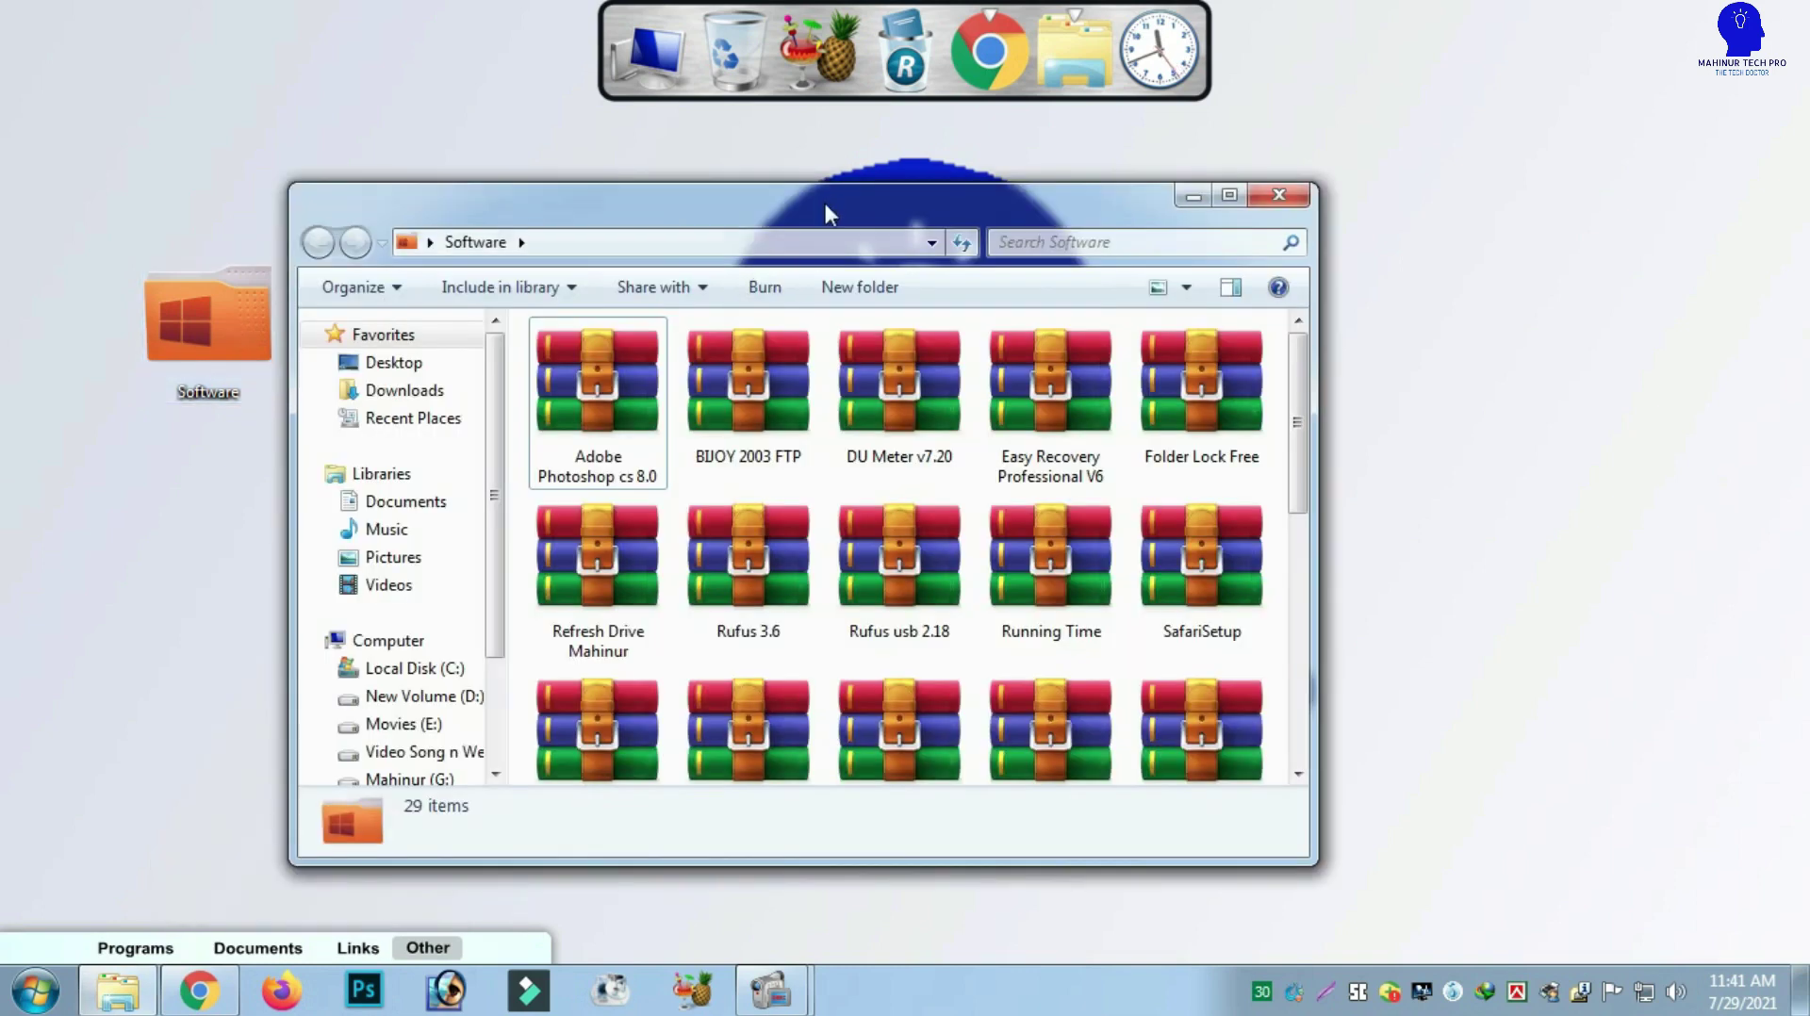
left_click_drag(824, 202, 981, 180)
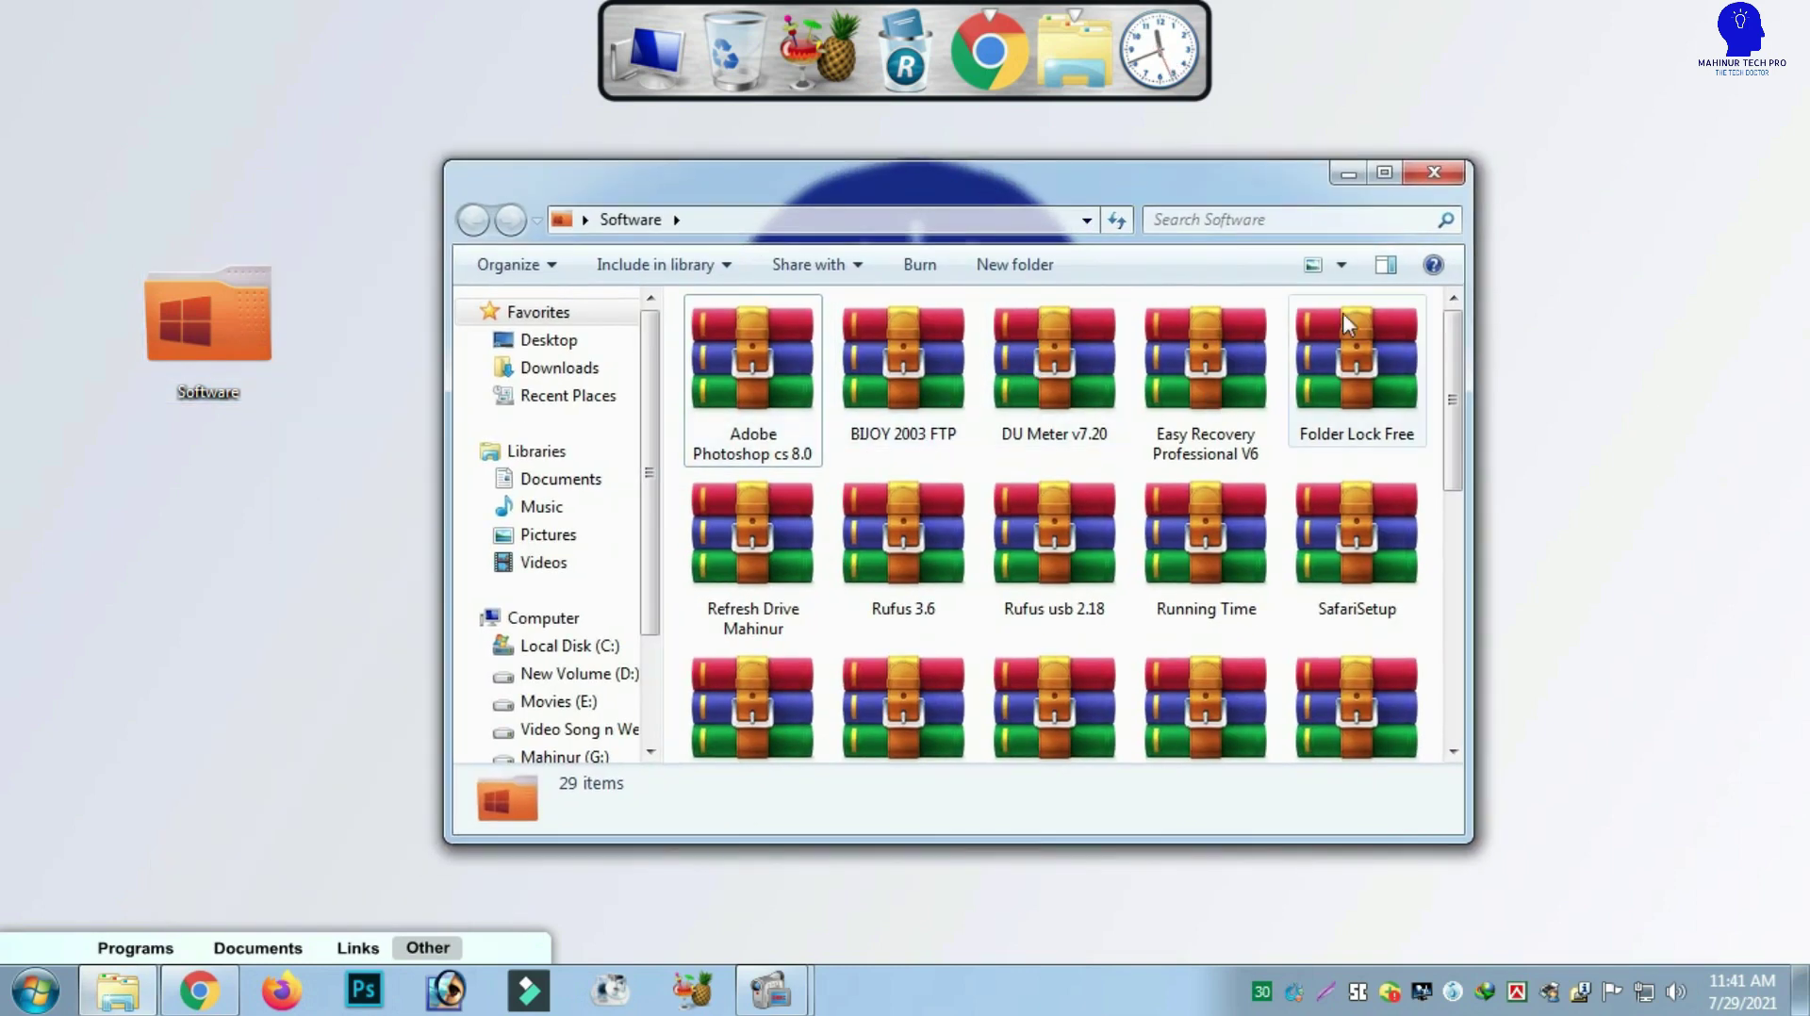
left_click(1384, 173)
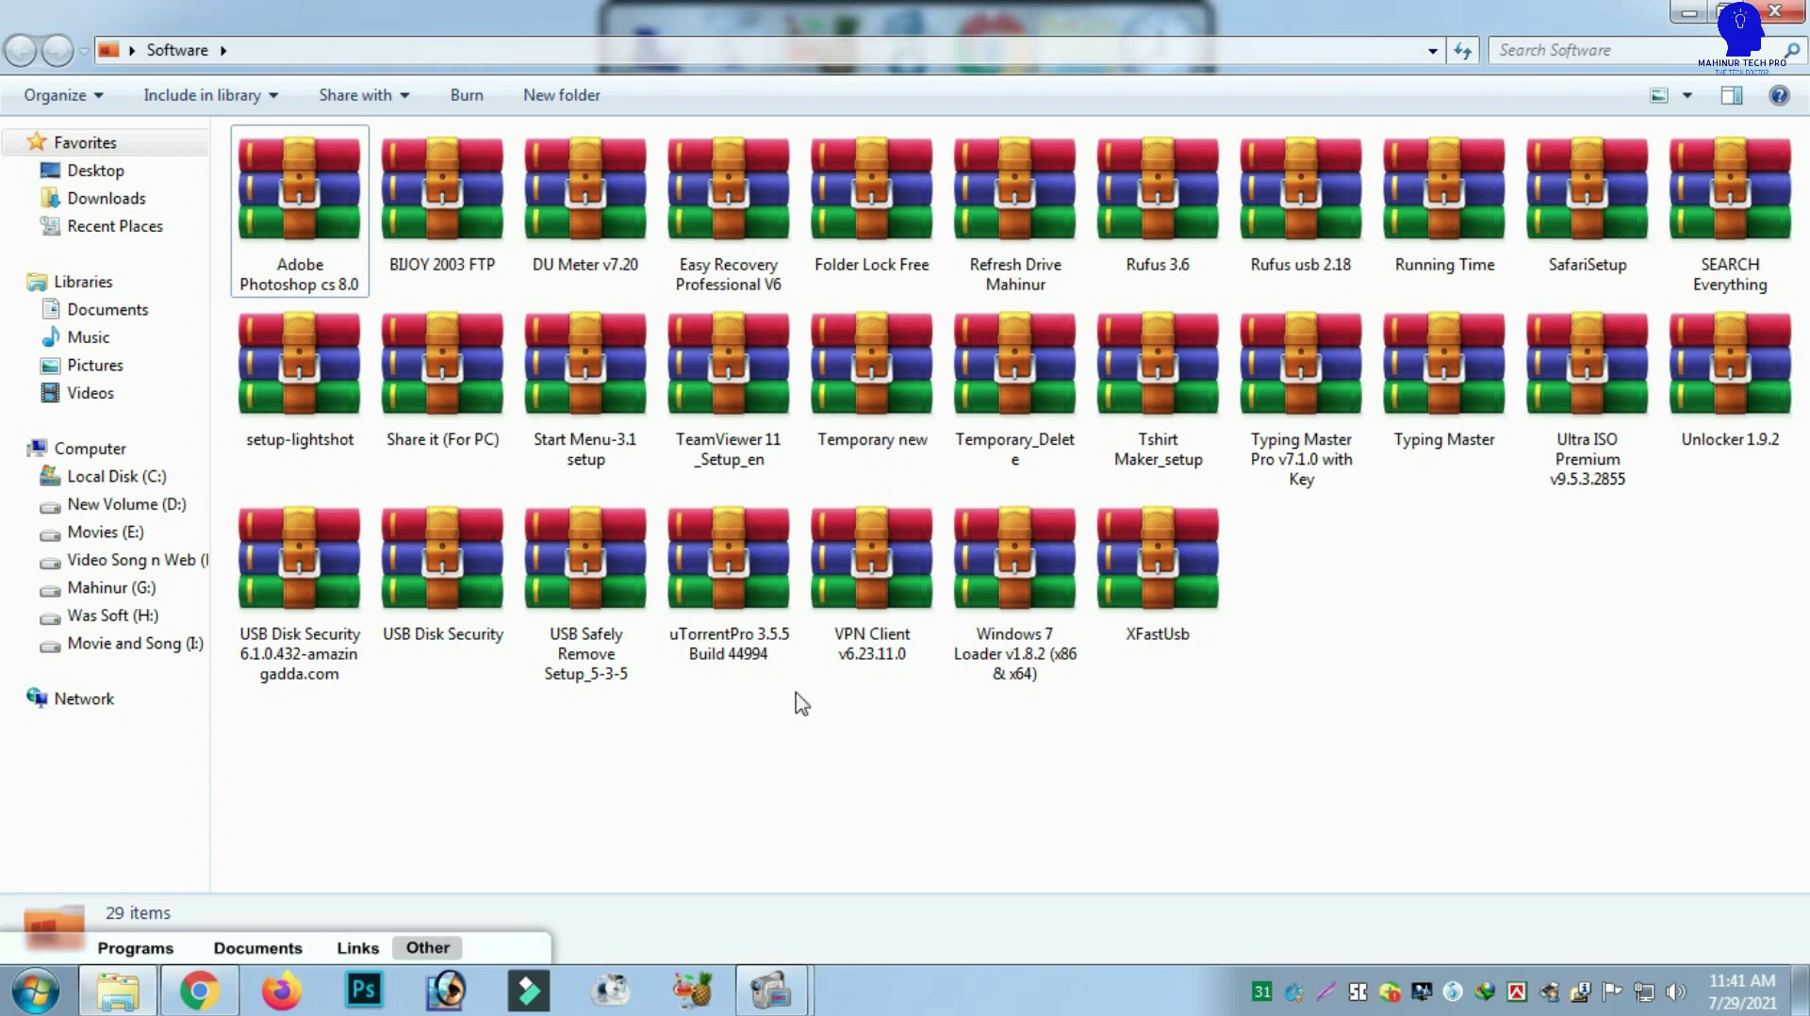
- Set WinRAR archiver as the program that opens the Adobe Photoshop cs 8.0 archive through its file properties
right_click(294, 208)
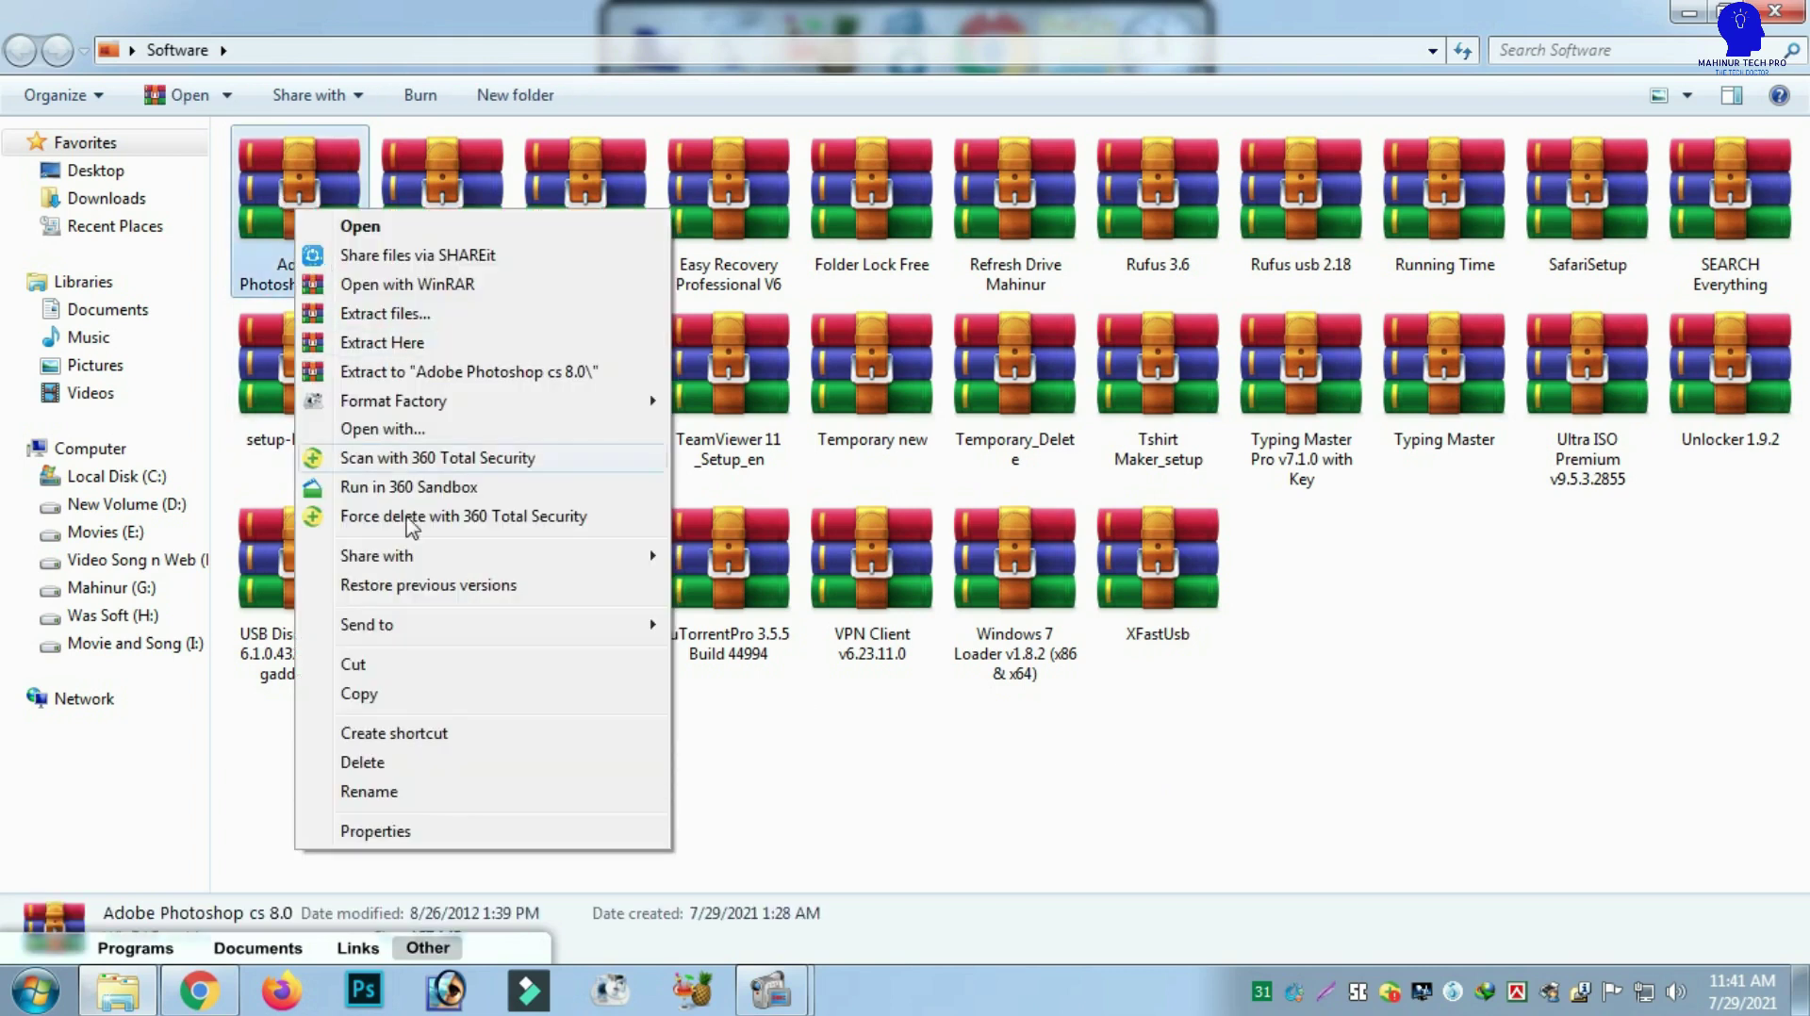
left_click(391, 833)
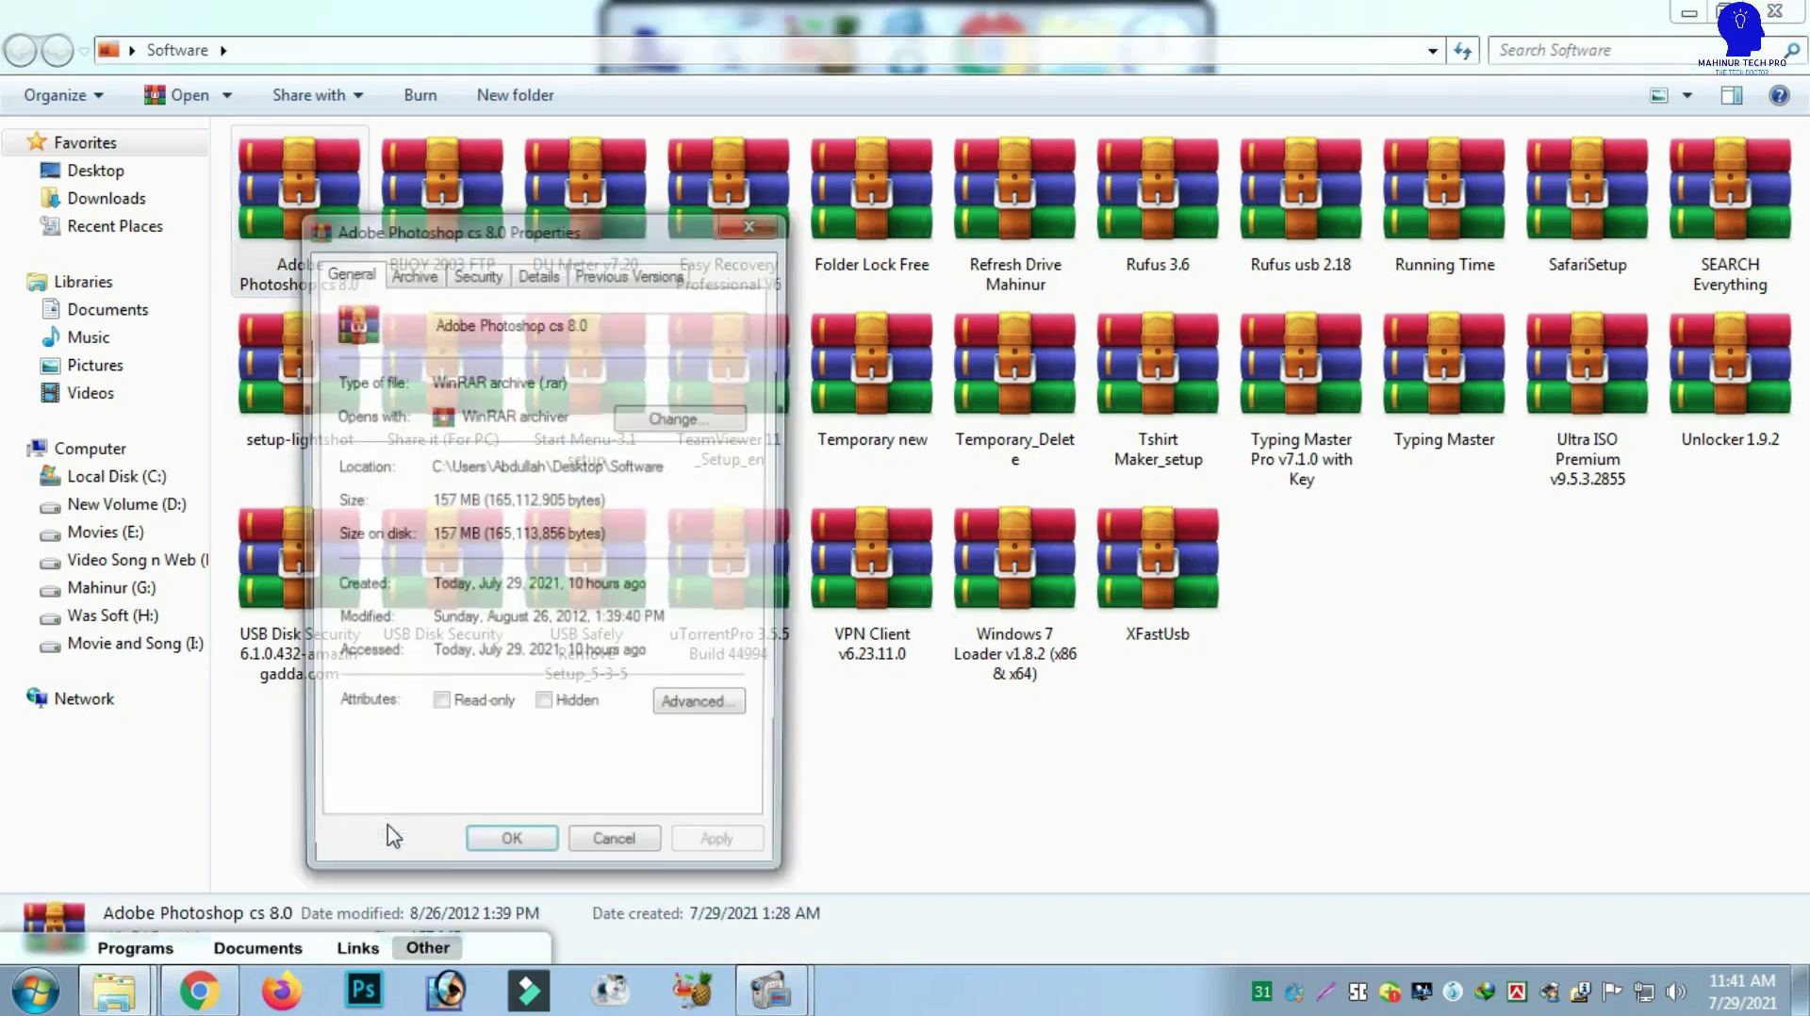
left_click(684, 419)
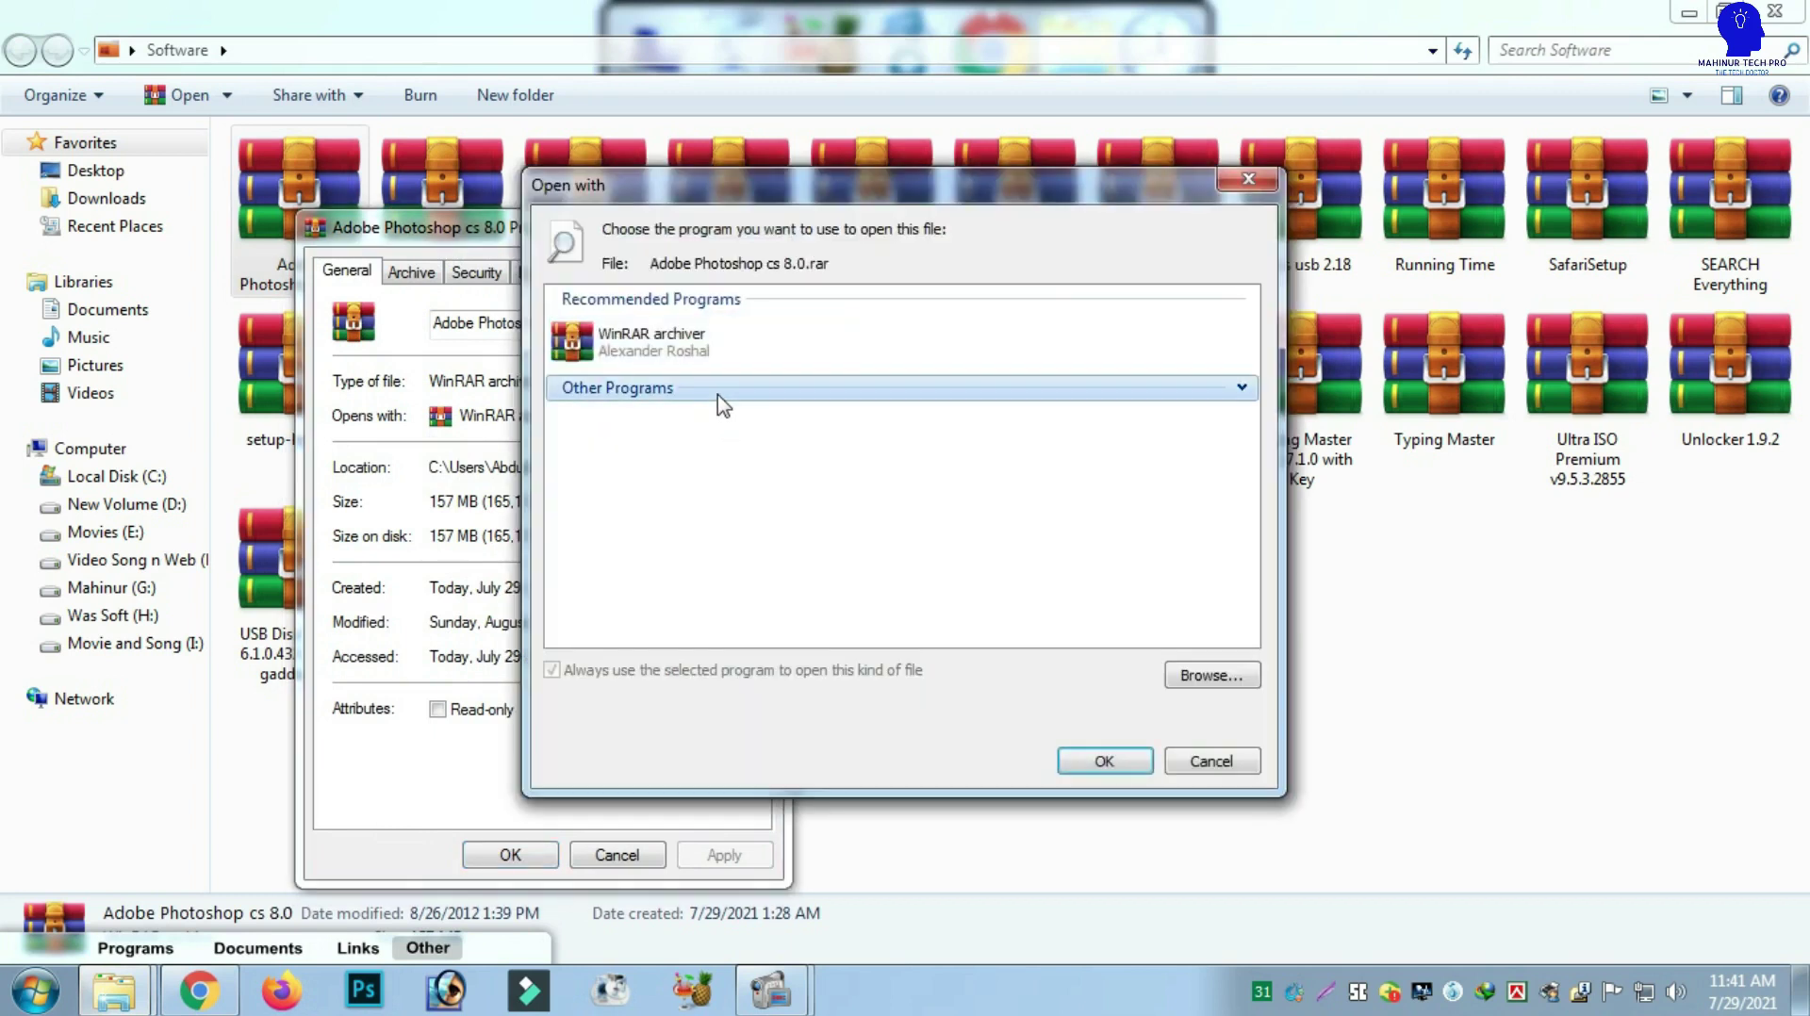
left_click(718, 395)
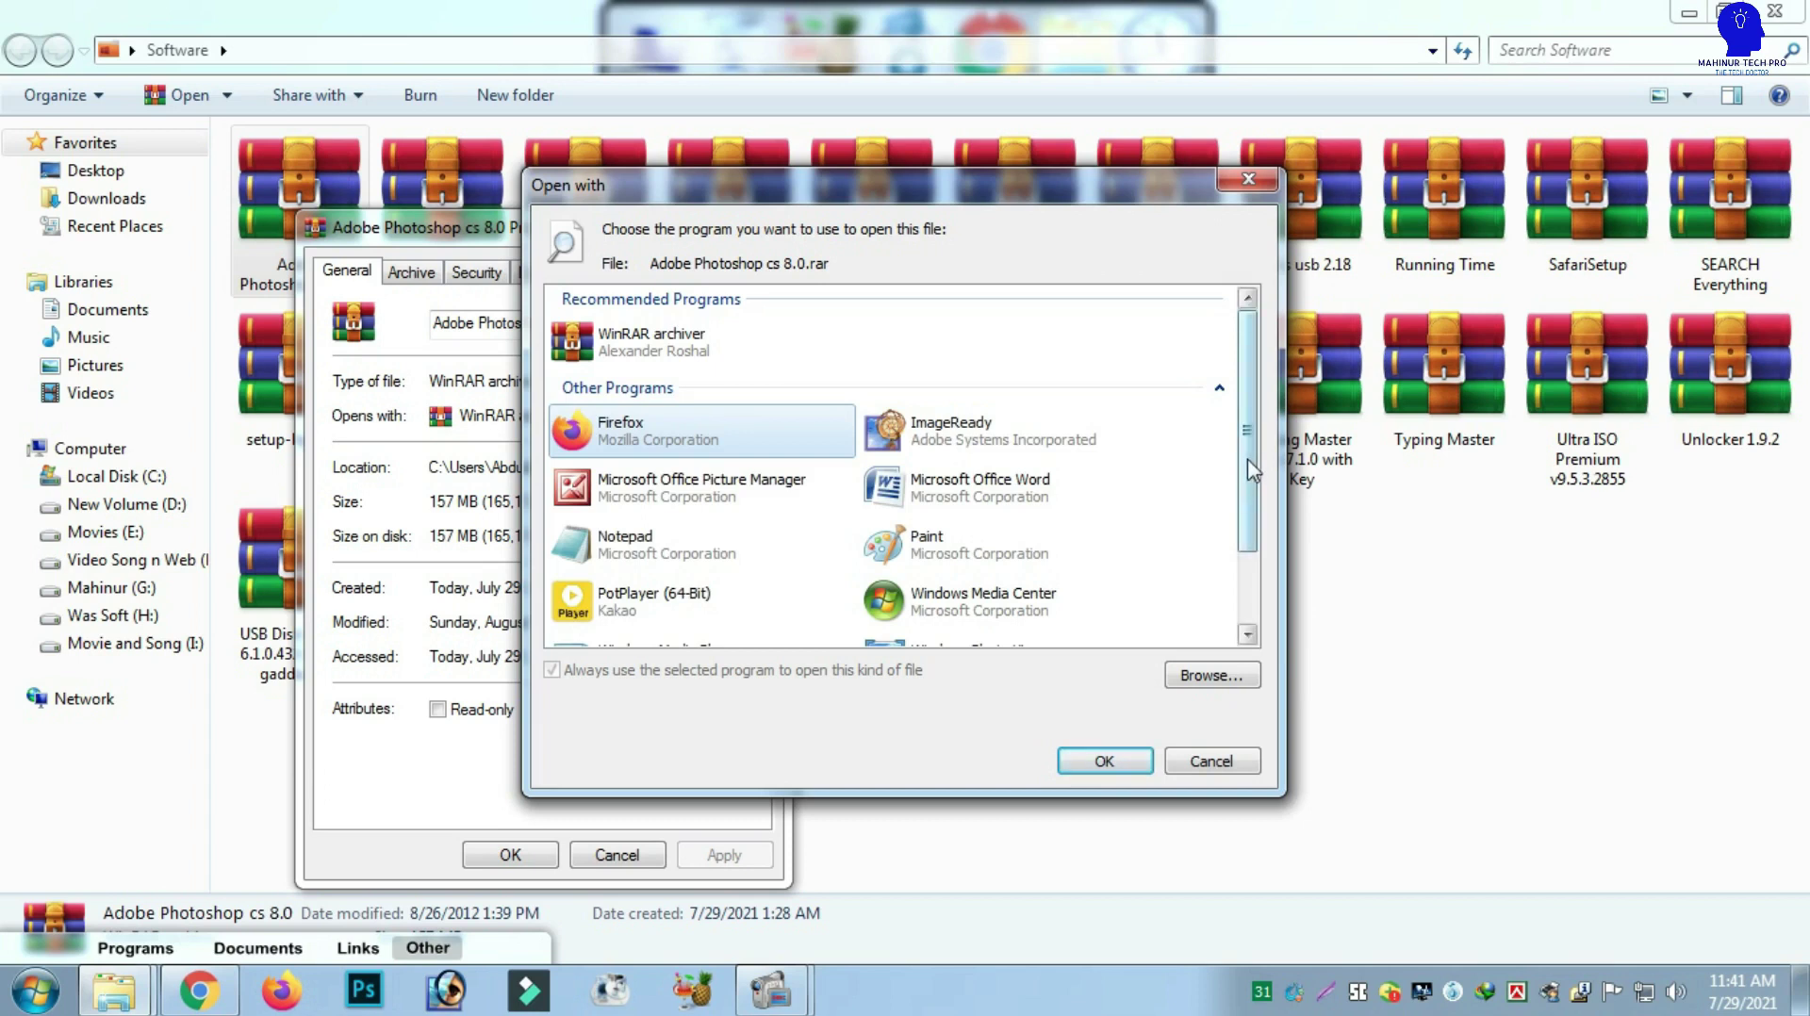
left_click_drag(1246, 462, 1244, 530)
left_click_drag(1247, 434, 1254, 349)
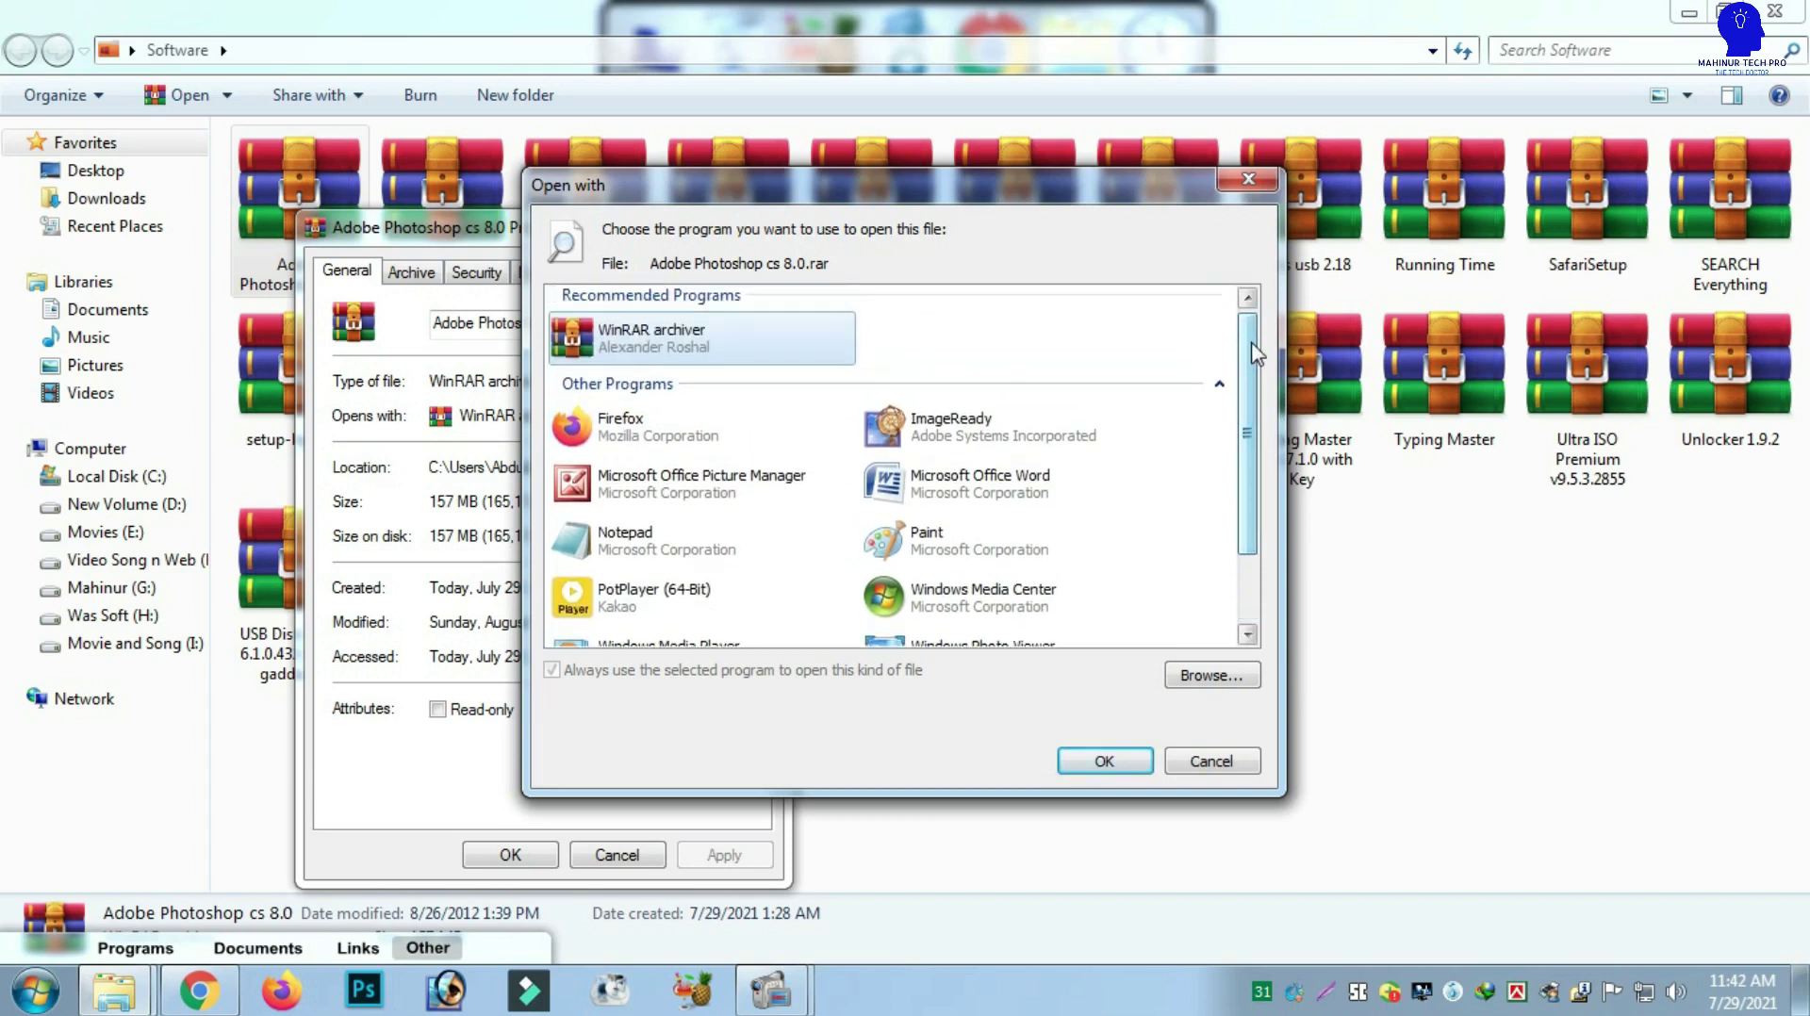
left_click(717, 339)
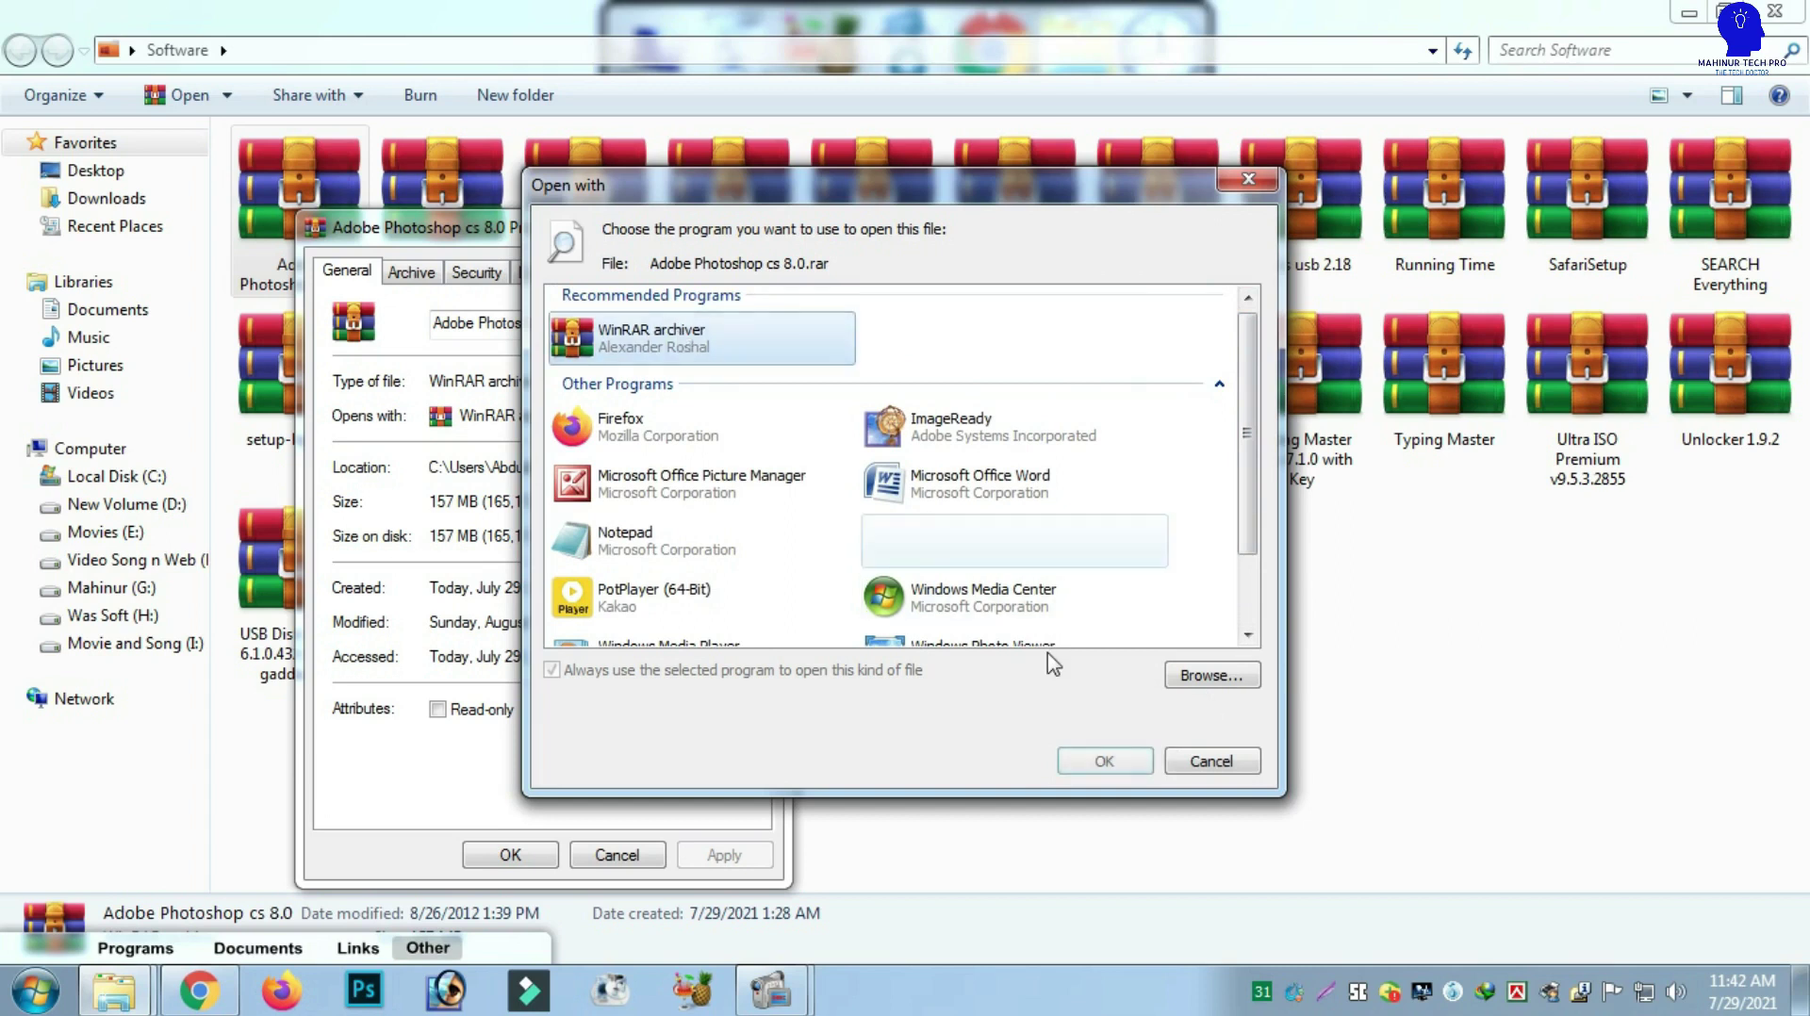
left_click(1105, 761)
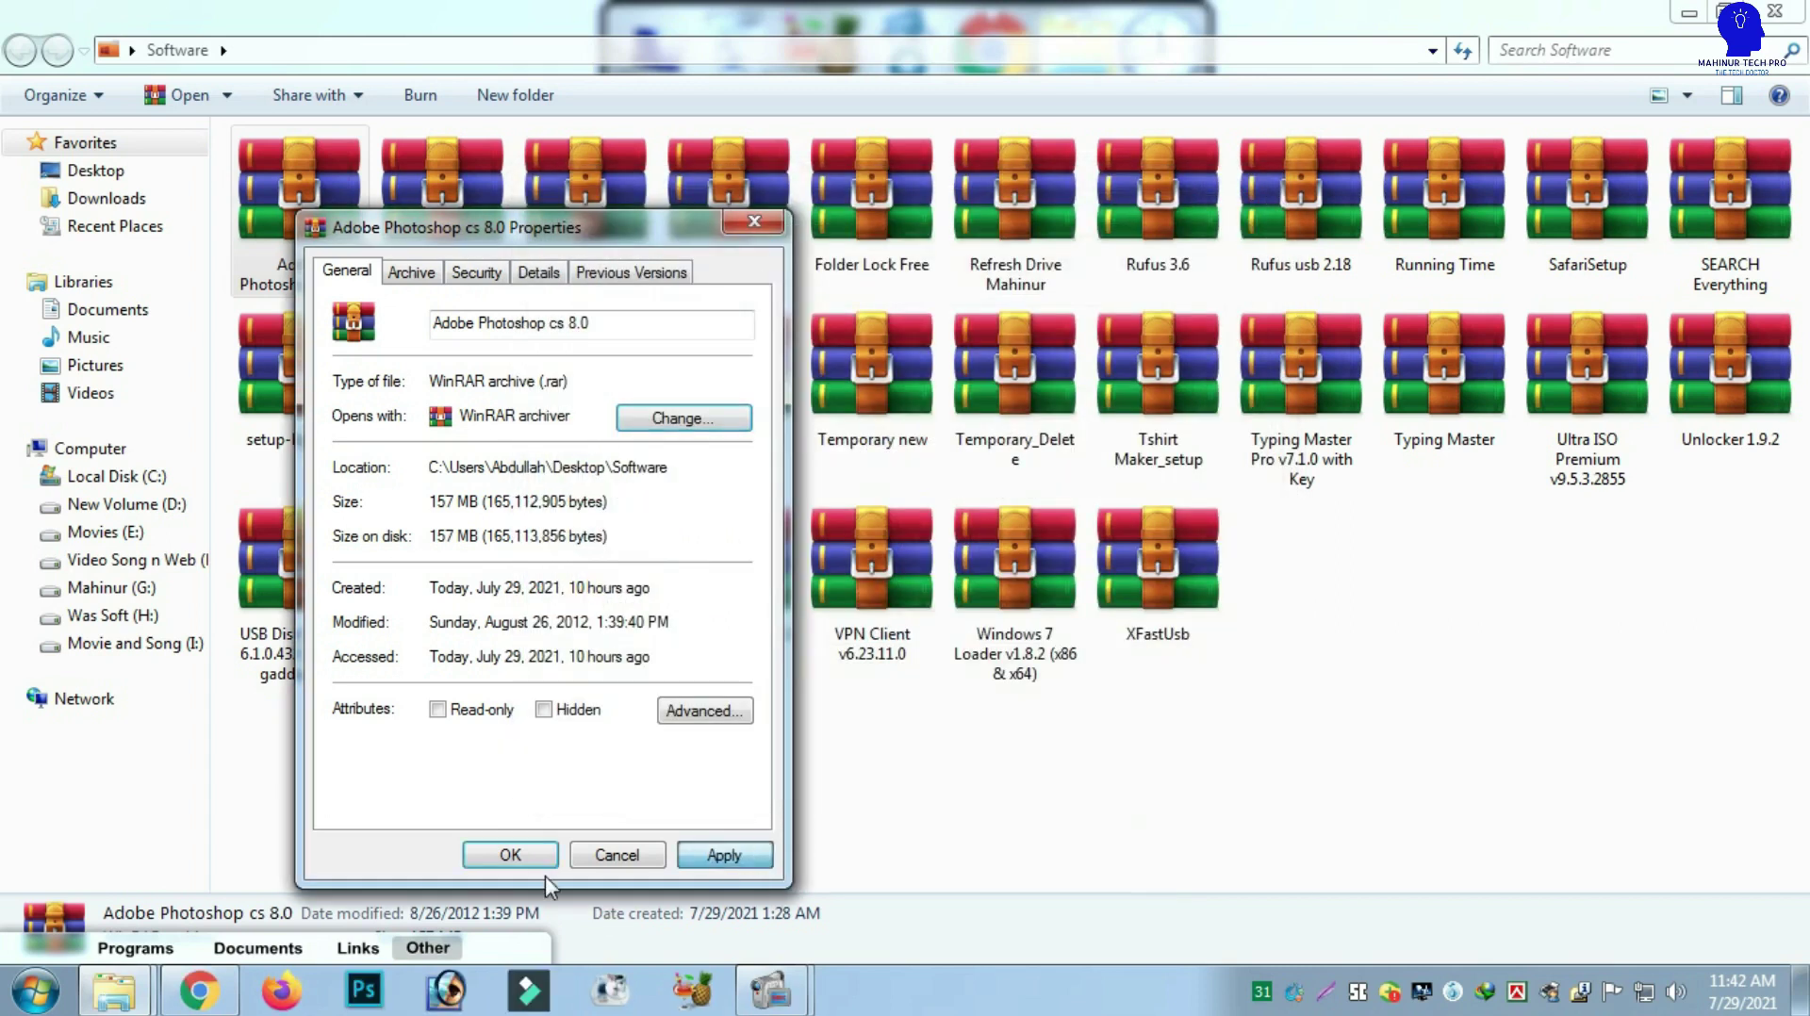
left_click(510, 855)
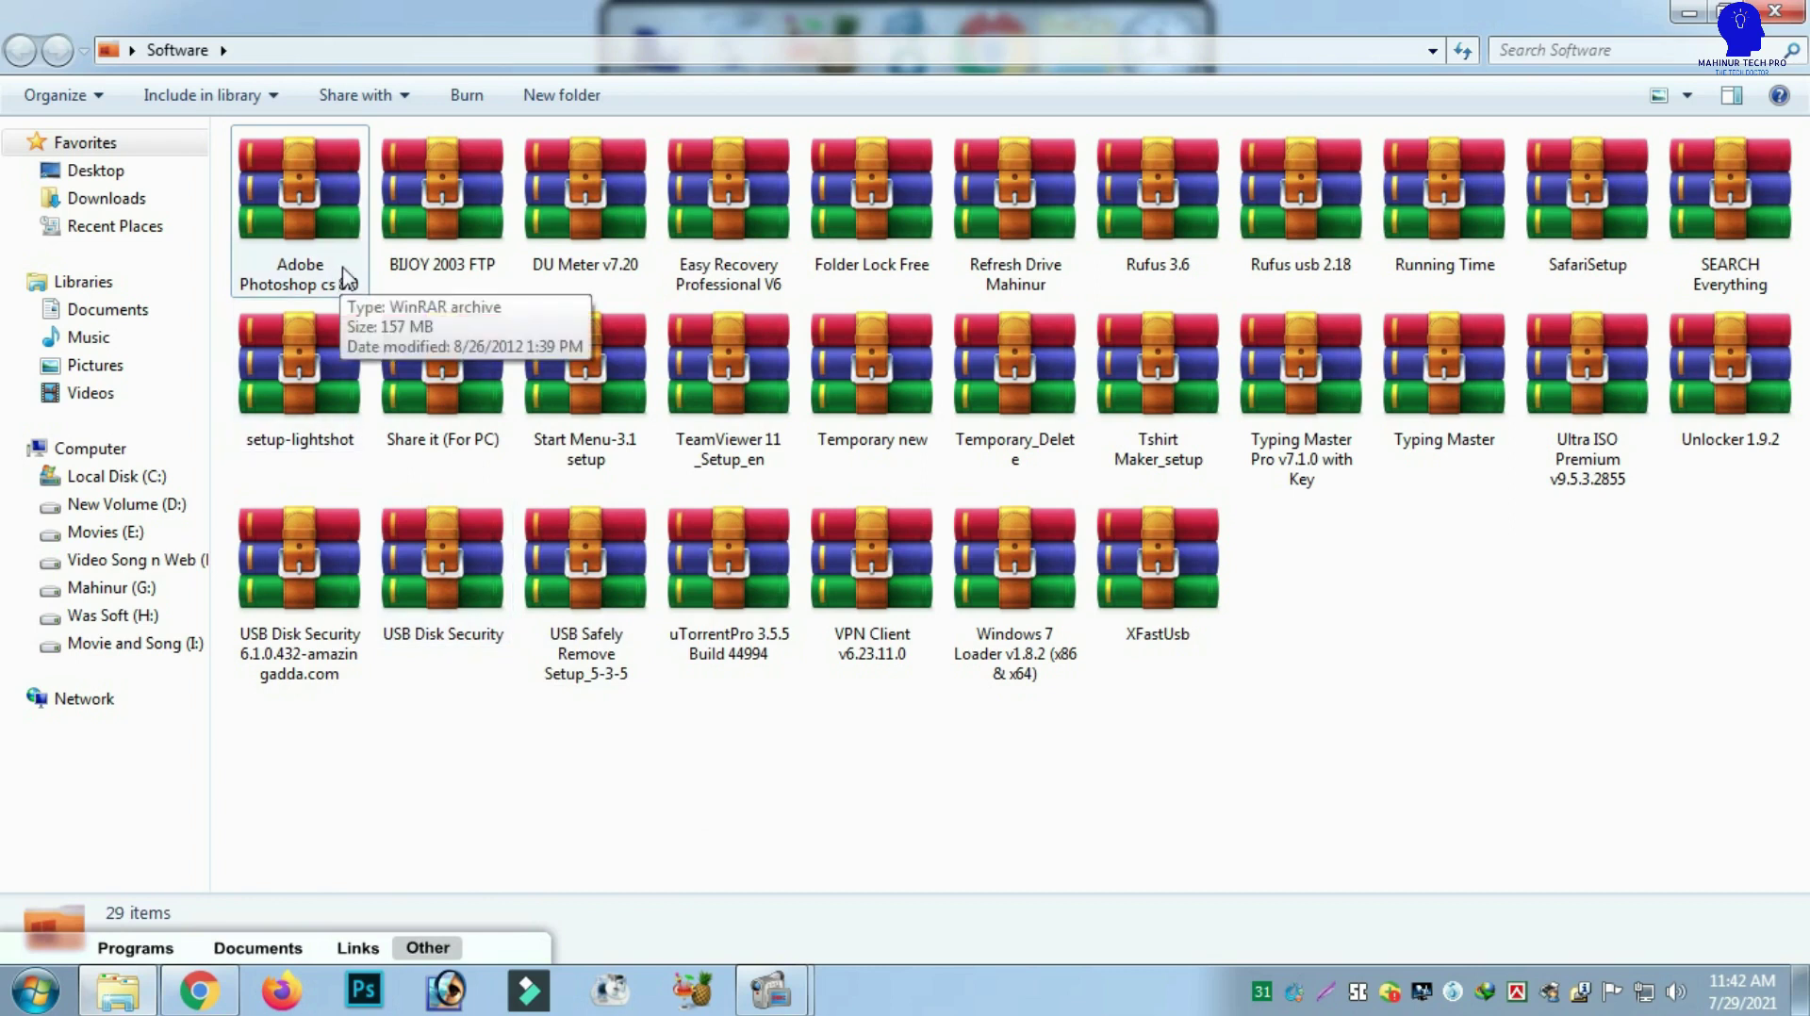
- Open the Adobe Photoshop cs 8.0 archive to check its contents, dismiss the web notice, and close the archive
double_click(307, 222)
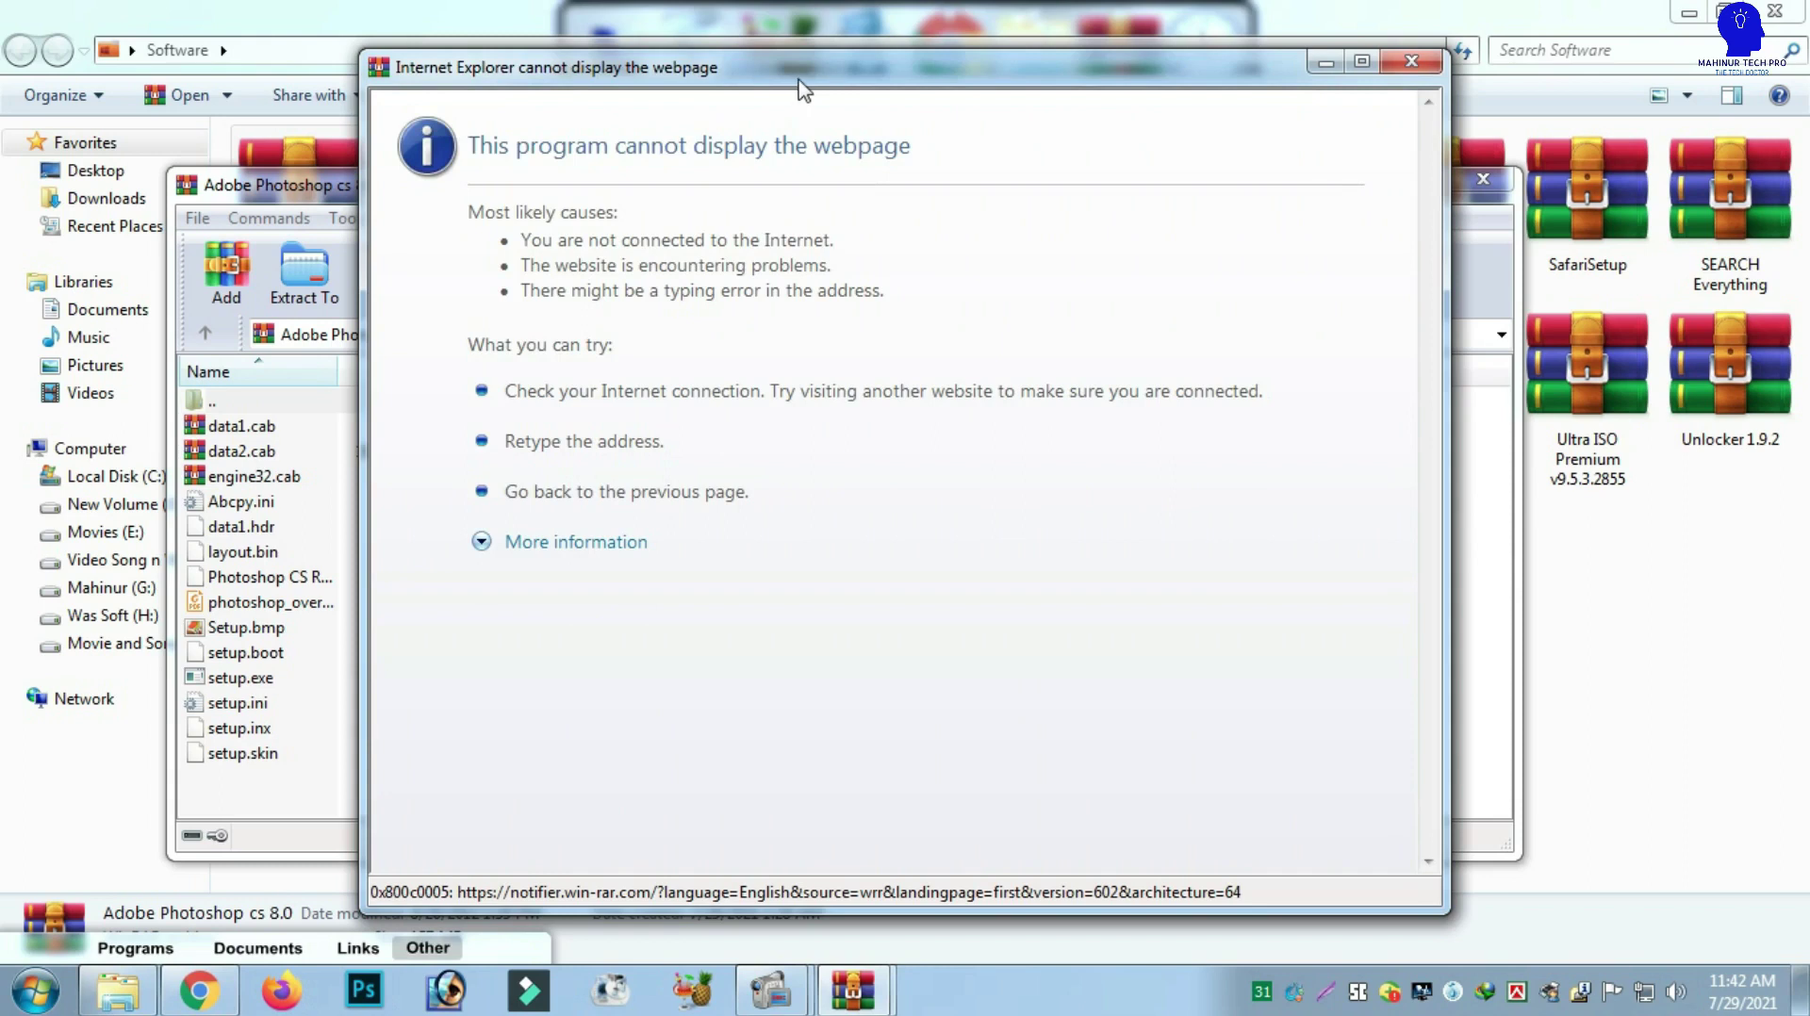
left_click(1412, 63)
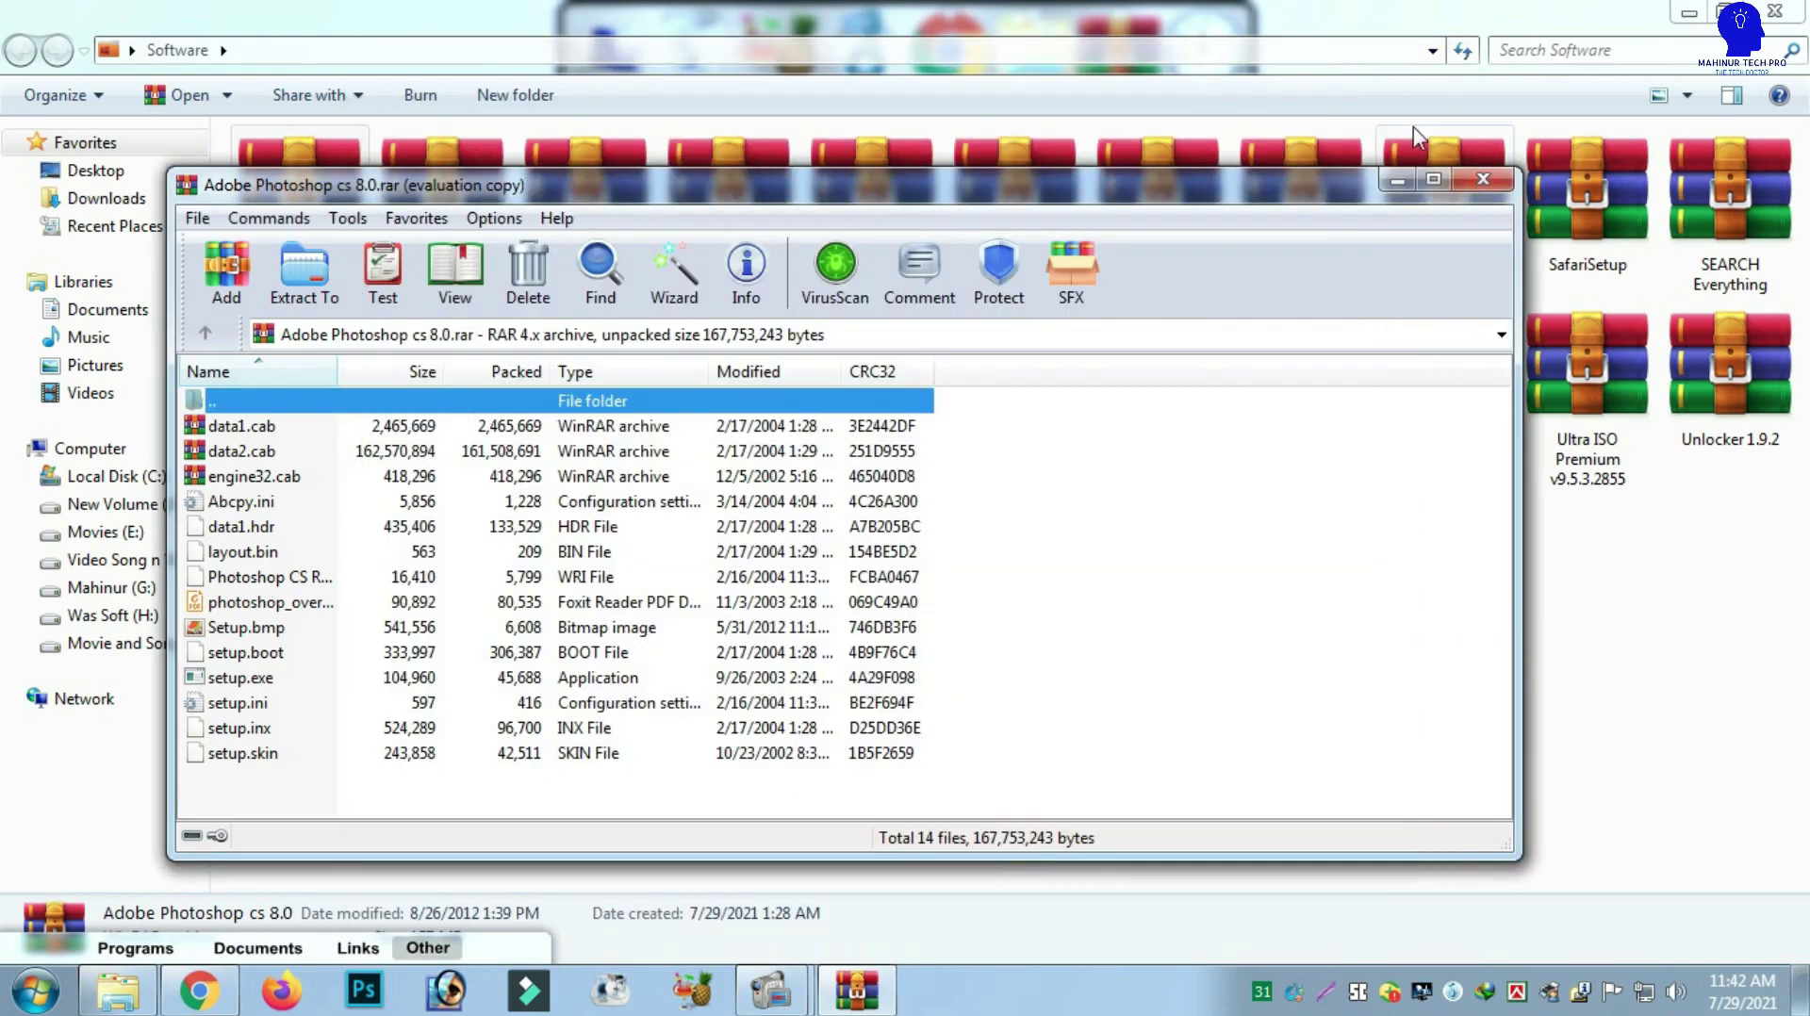
left_click(1483, 178)
- Open the Folder Lock Free archive in WinRAR to check its contents, then close it
double_click(441, 270)
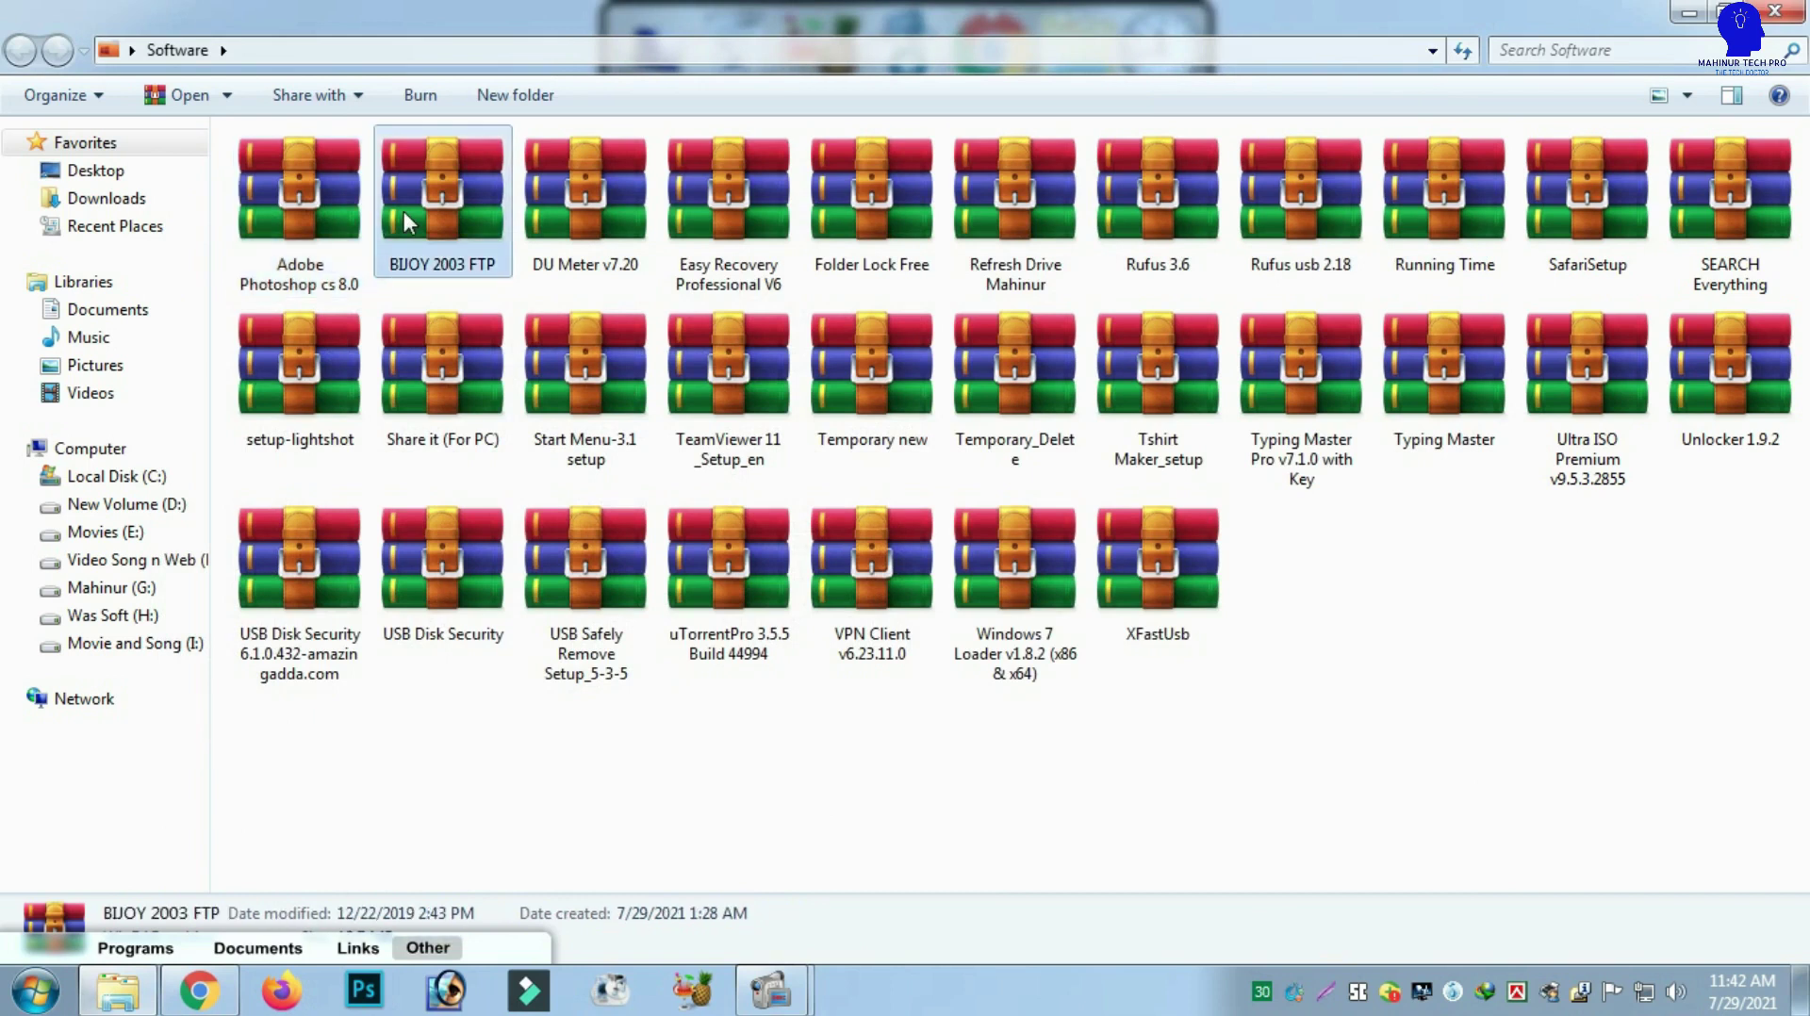
key("Escape")
double_click(872, 202)
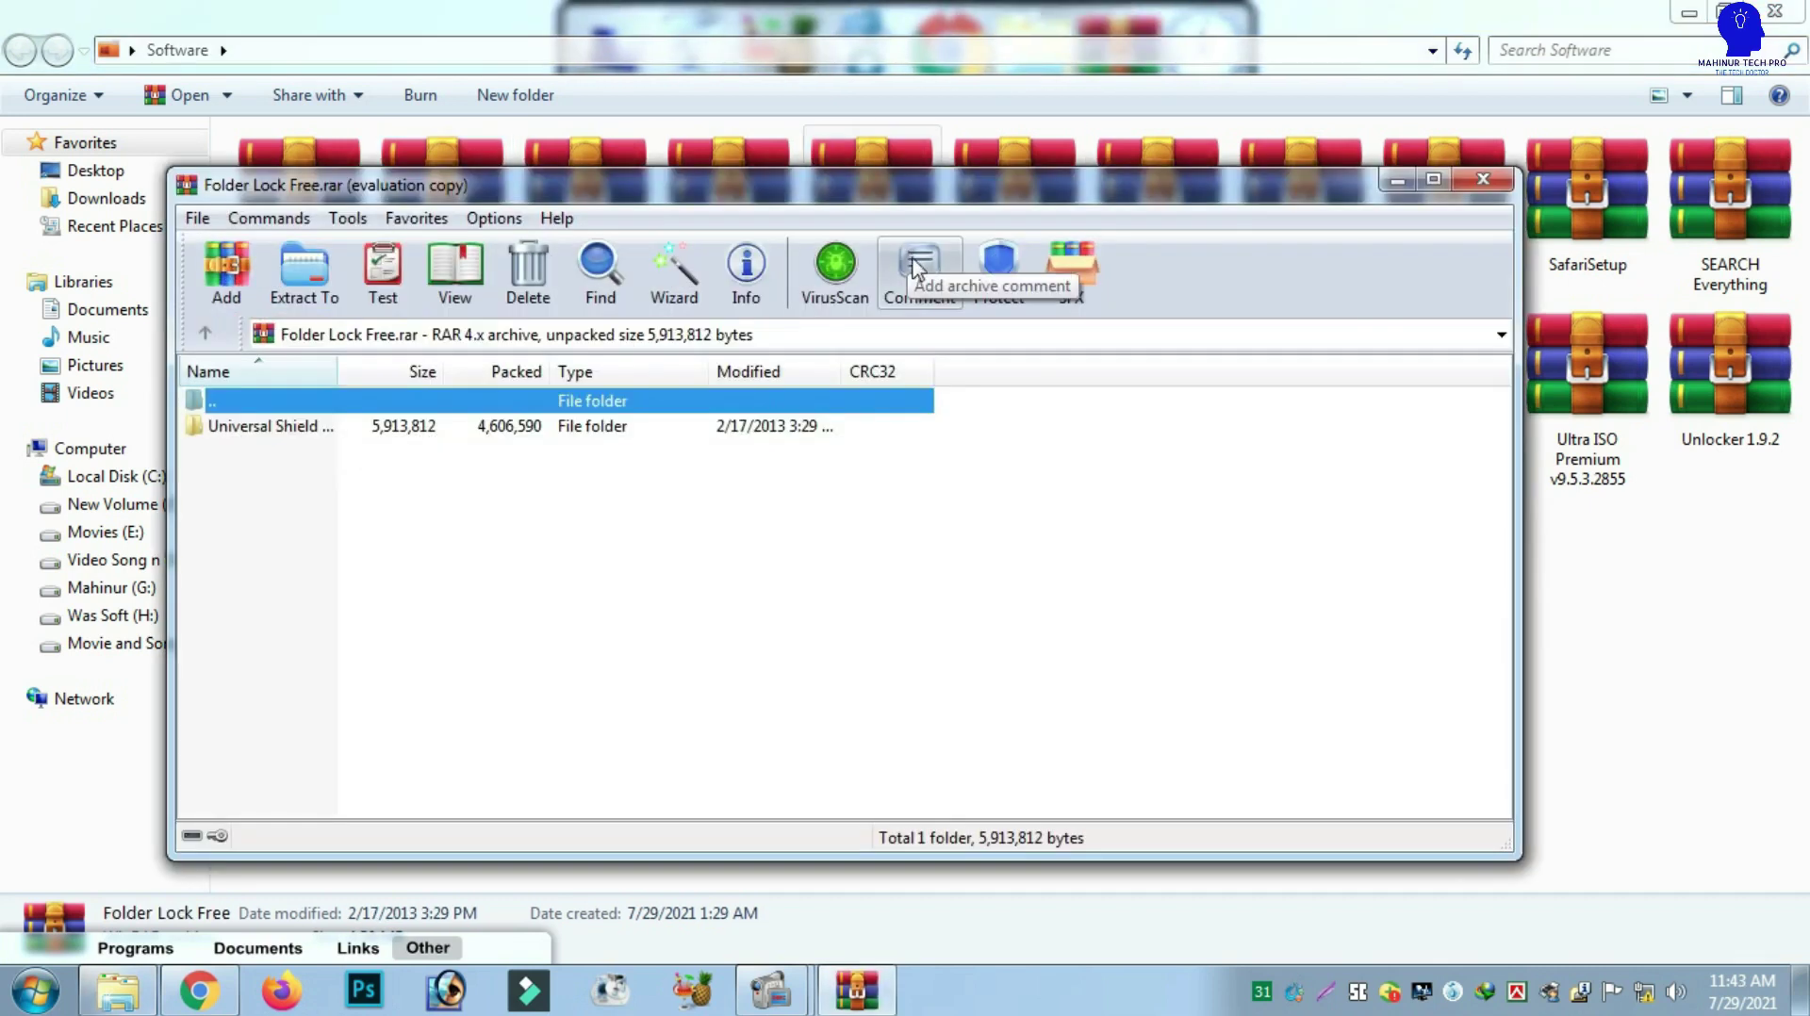
left_click(1483, 181)
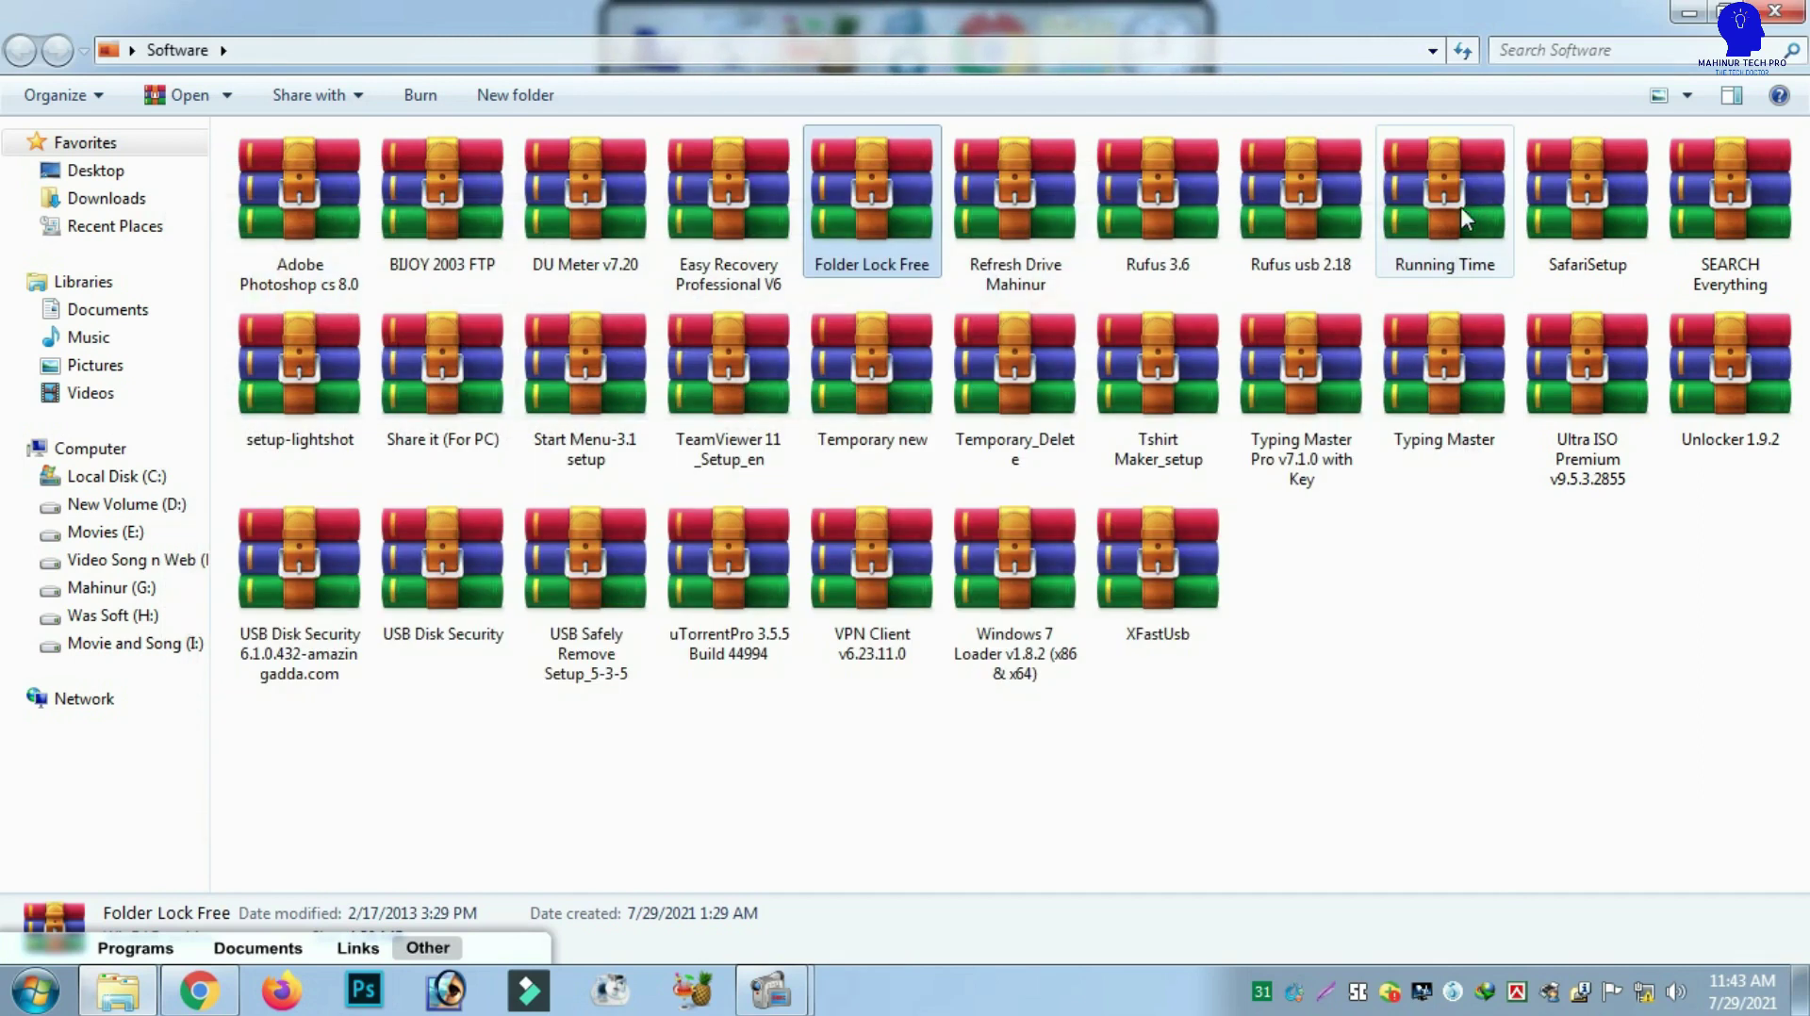
- Open the BIJOY 2003 FTP archive in WinRAR and start extracting its contents
right_click(464, 205)
left_click(426, 198)
double_click(426, 198)
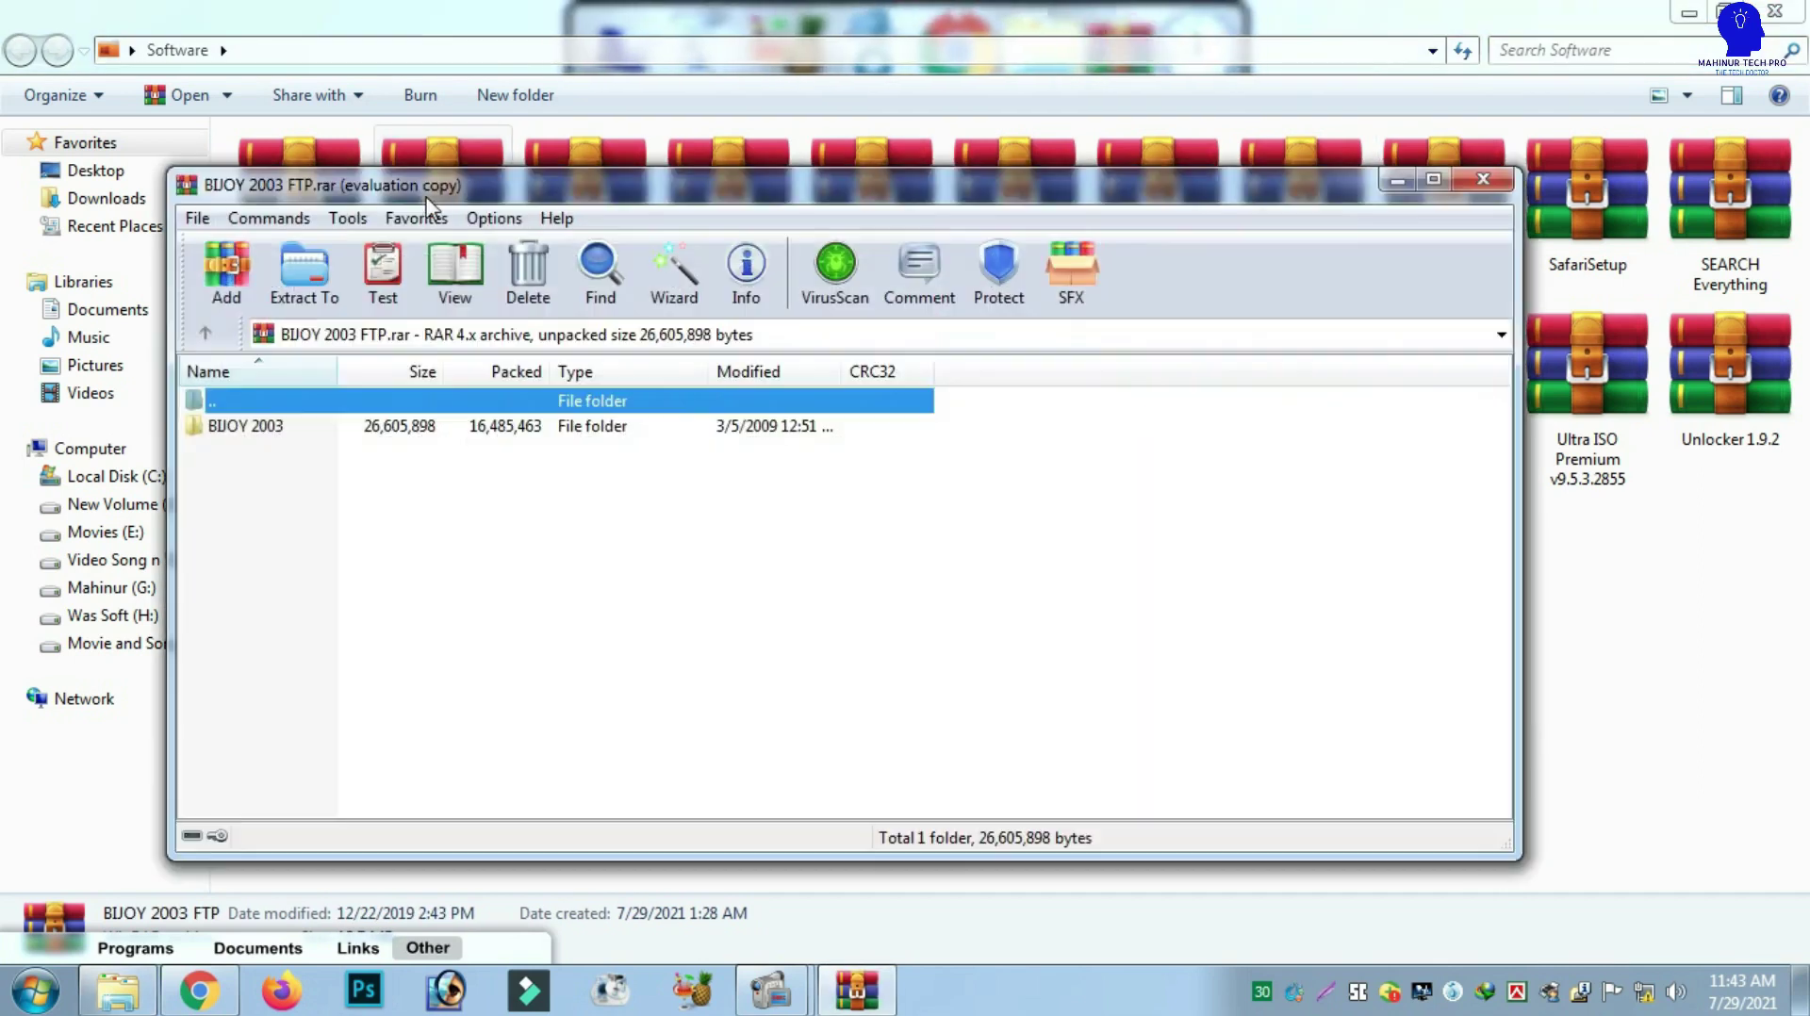
left_click(349, 278)
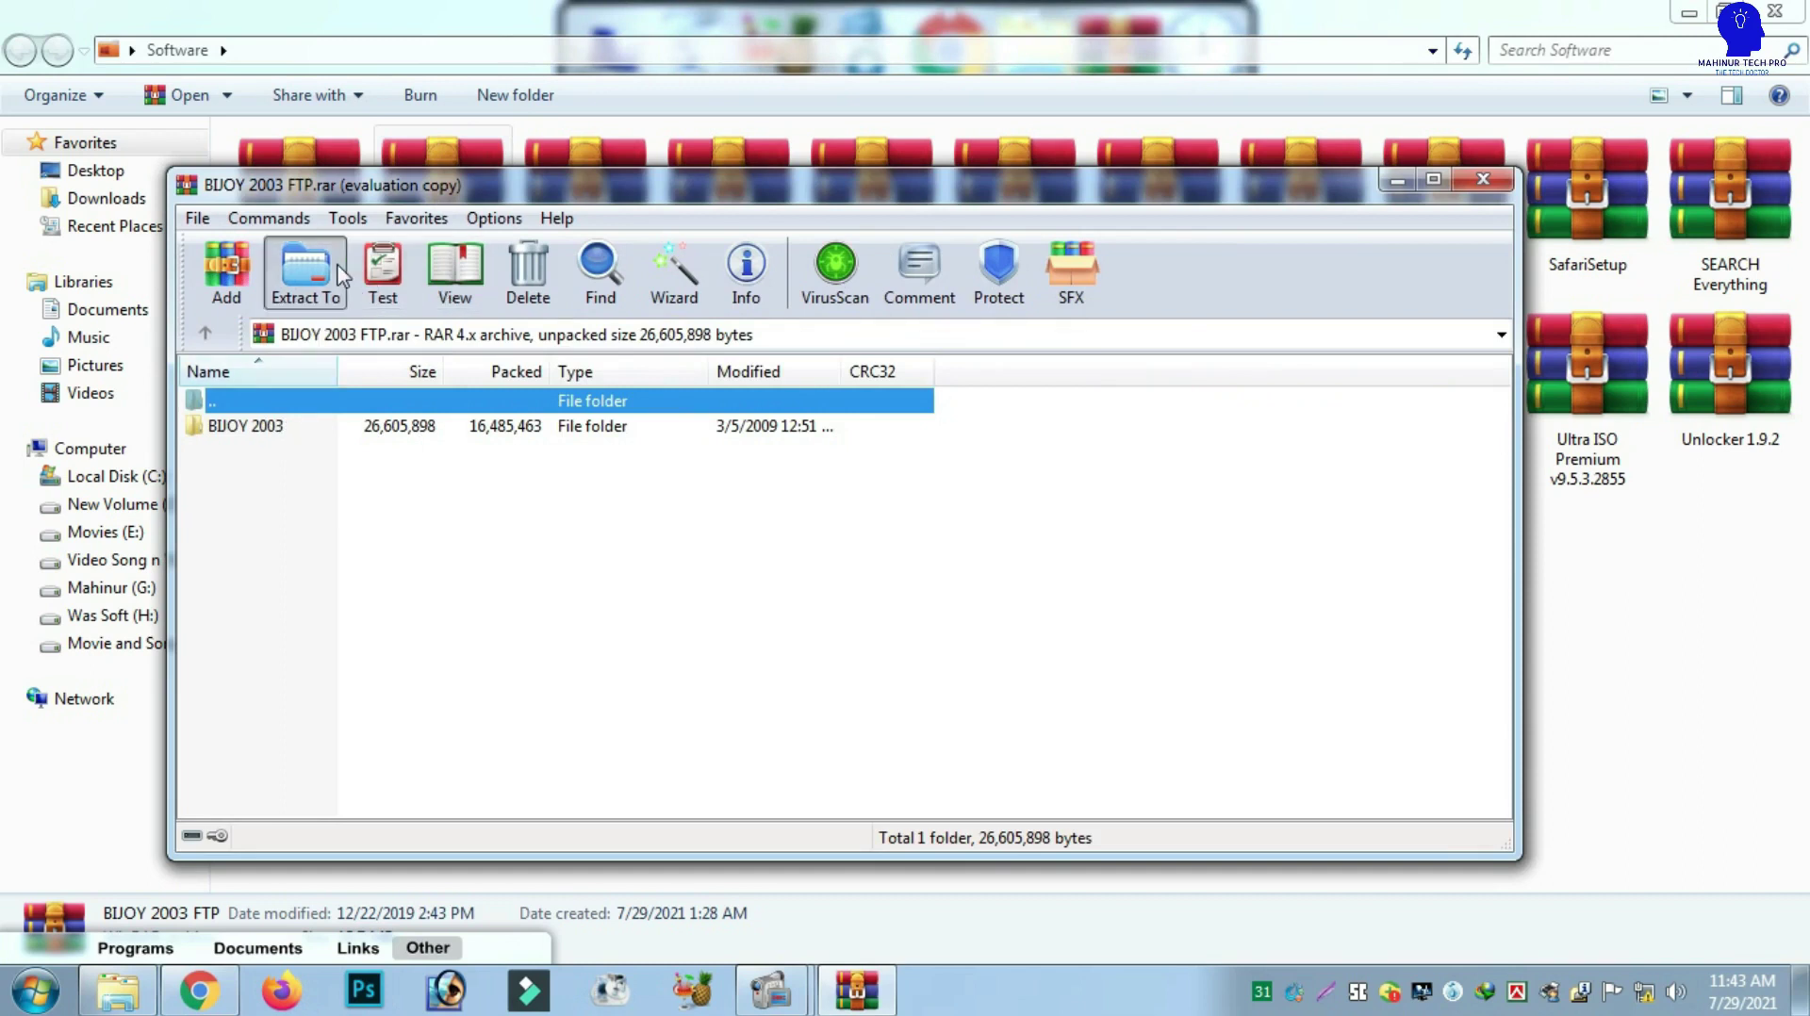